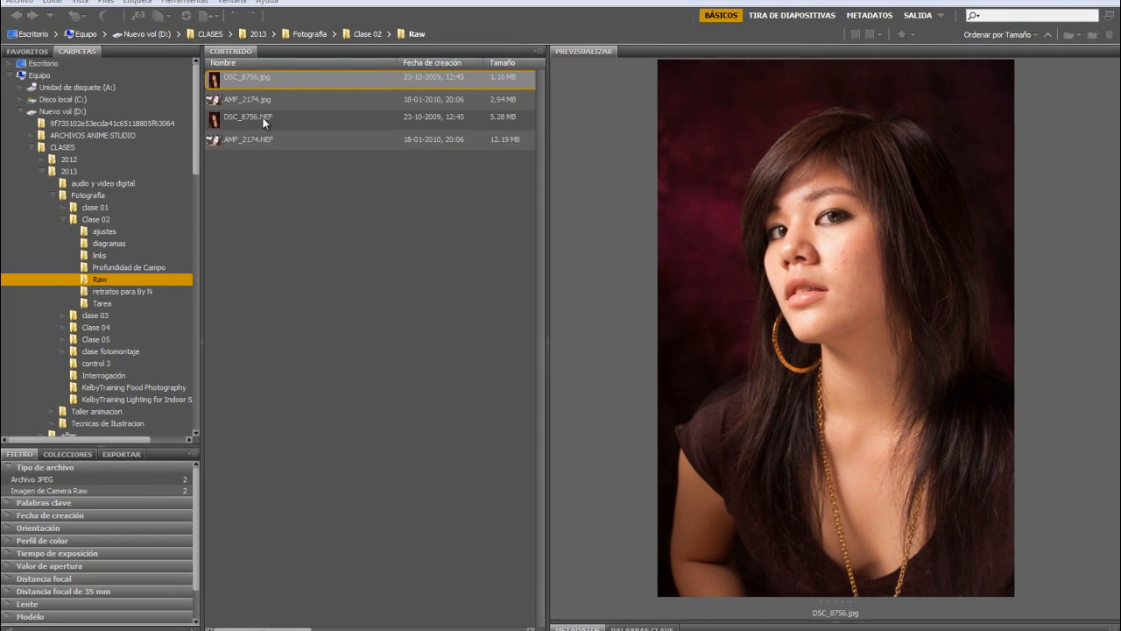
Open DSC_8756.jpg and DSC_8756.NEF together in Camera Raw
{"action": "left_click", "coordinate": [282, 131], "text": "ctrl"}
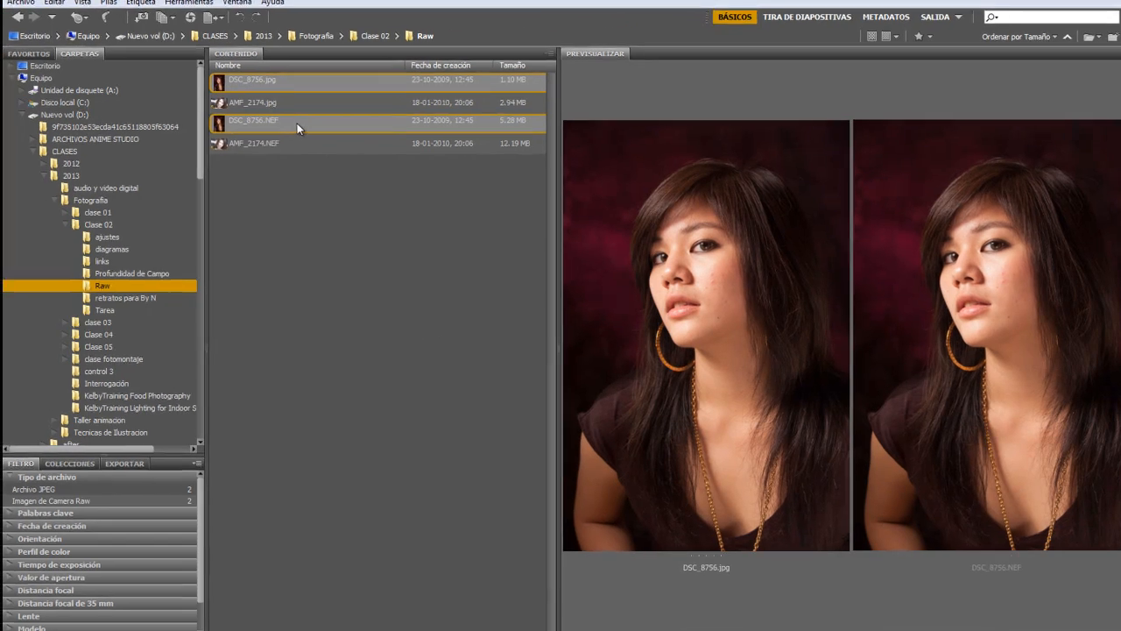
{"action": "right_click", "coordinate": [297, 123]}
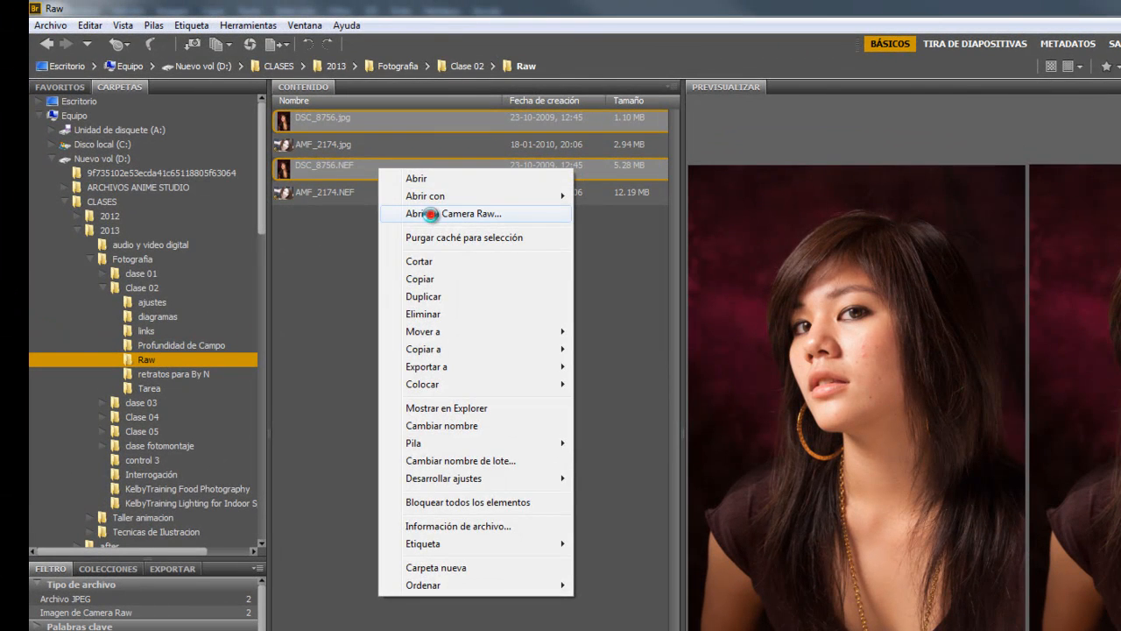
{"action": "left_click", "coordinate": [432, 215]}
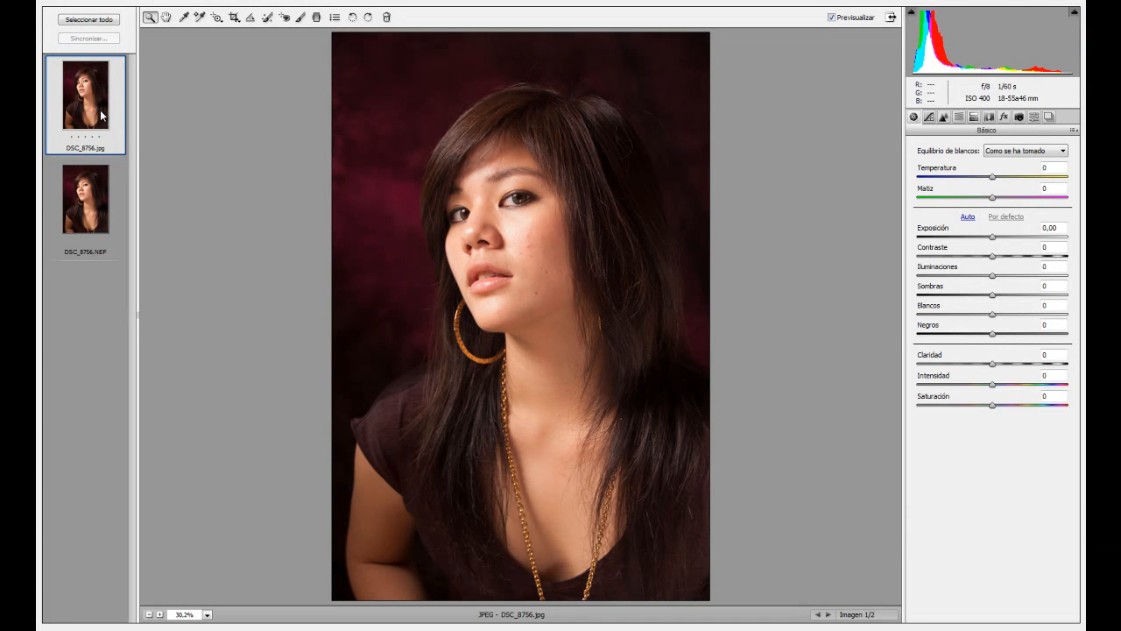
Compare both versions of the portrait and try the JPG's exposure at about +1,20 and -0,65
{"action": "left_click", "coordinate": [99, 204]}
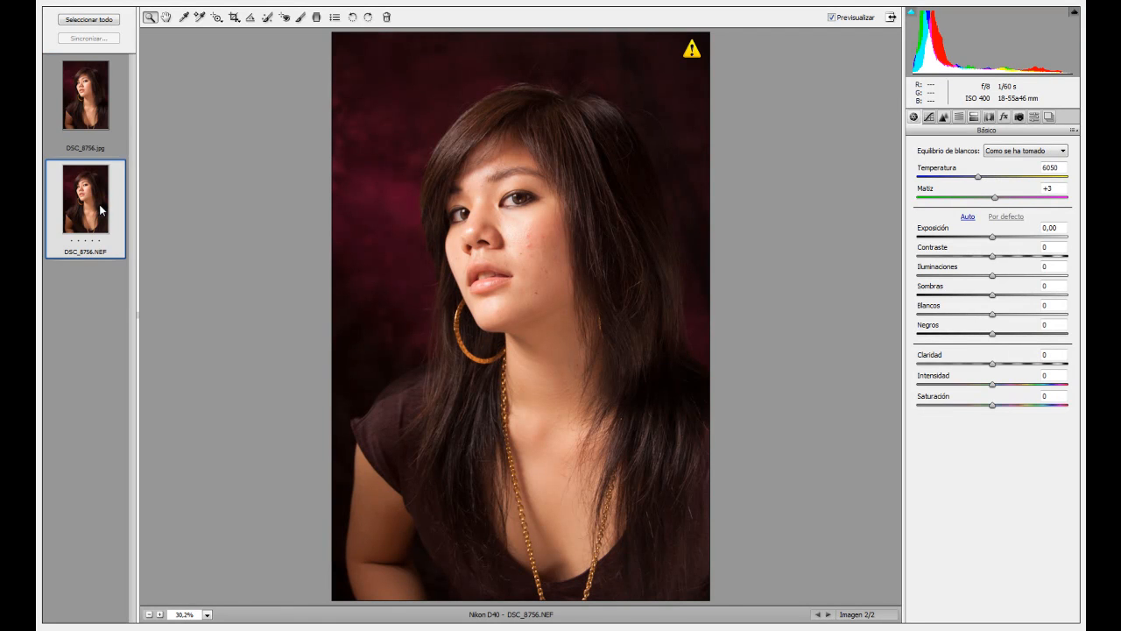
{"action": "left_click", "coordinate": [104, 109]}
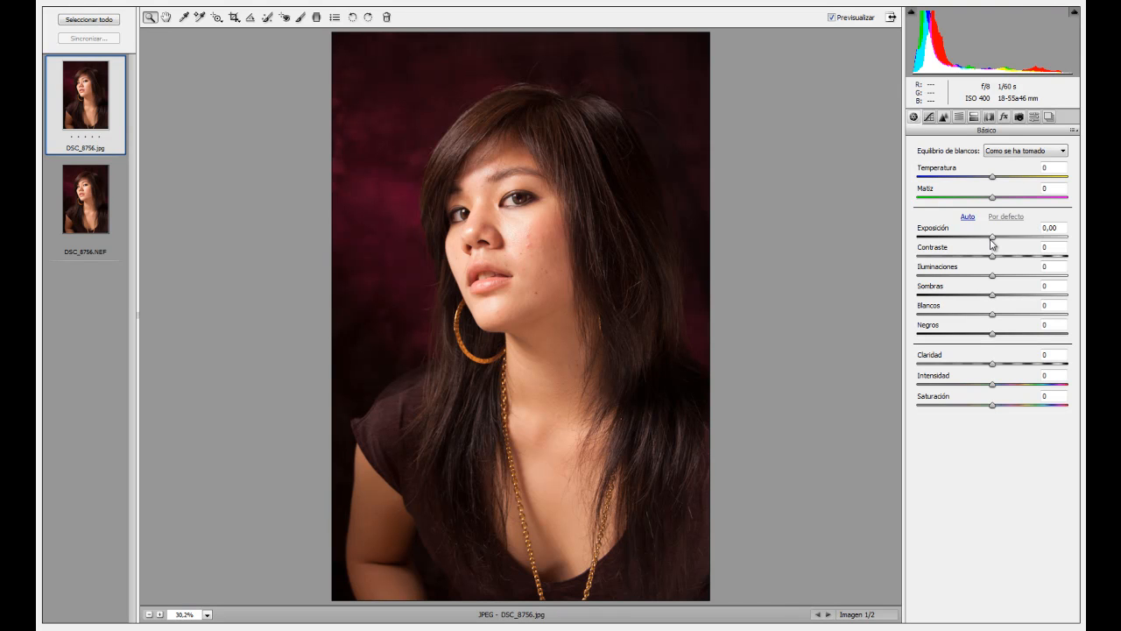
{"action": "left_click_drag", "start_coordinate": [993, 244], "coordinate": [1014, 243]}
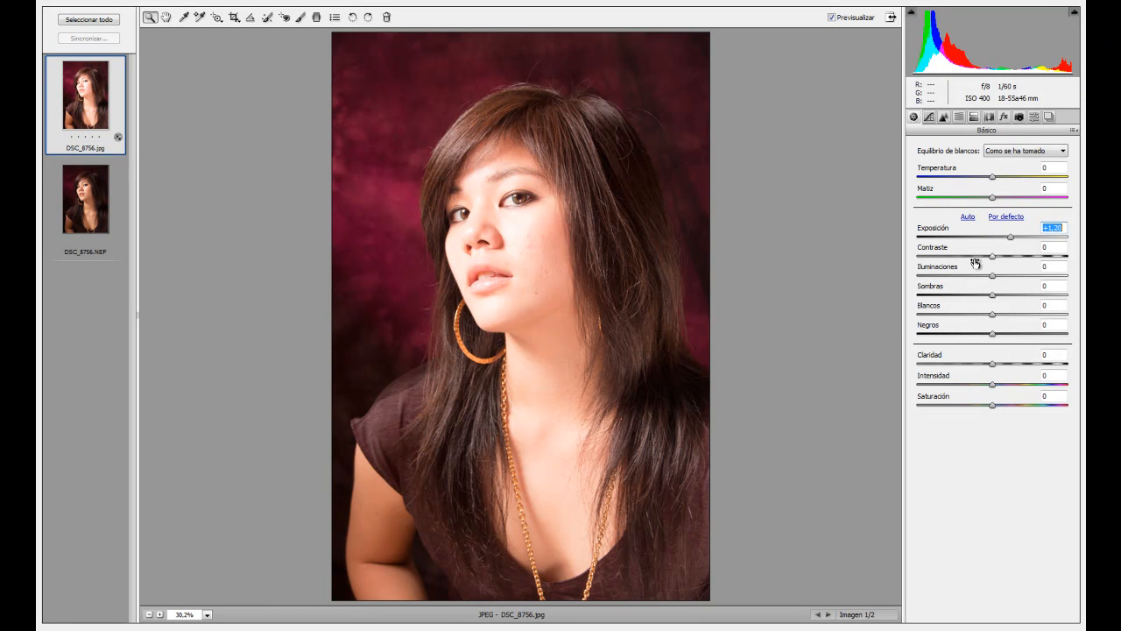
{"action": "left_click_drag", "start_coordinate": [1011, 237], "coordinate": [983, 244]}
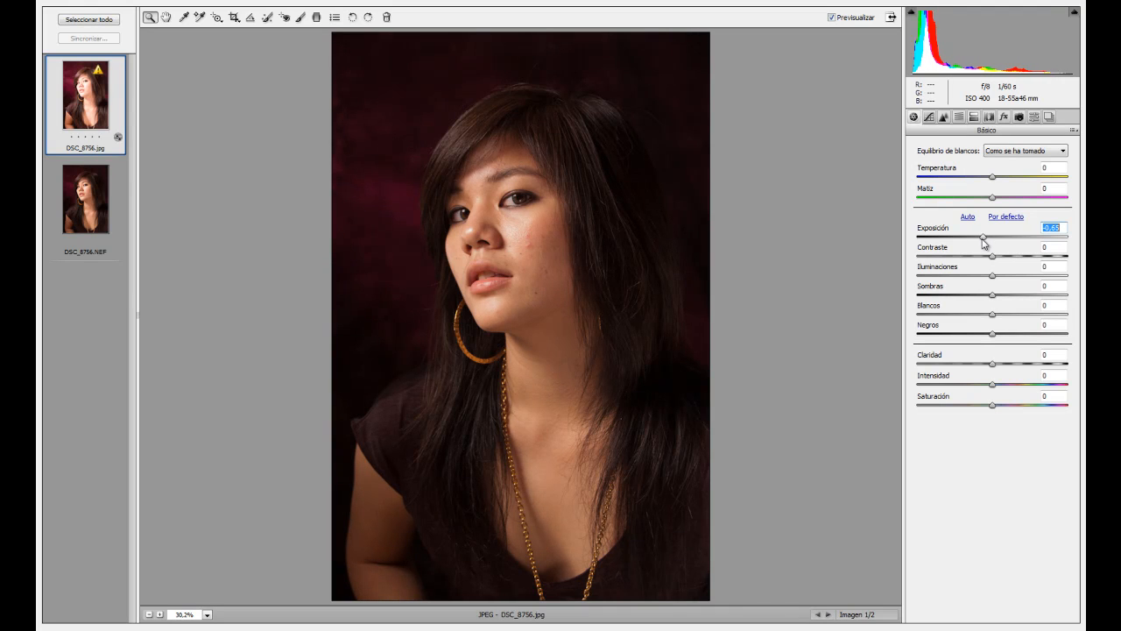
Set the exposure to +0,75 on DSC_8756.NEF and to +1,25 on DSC_8756.jpg
{"action": "left_click", "coordinate": [102, 191]}
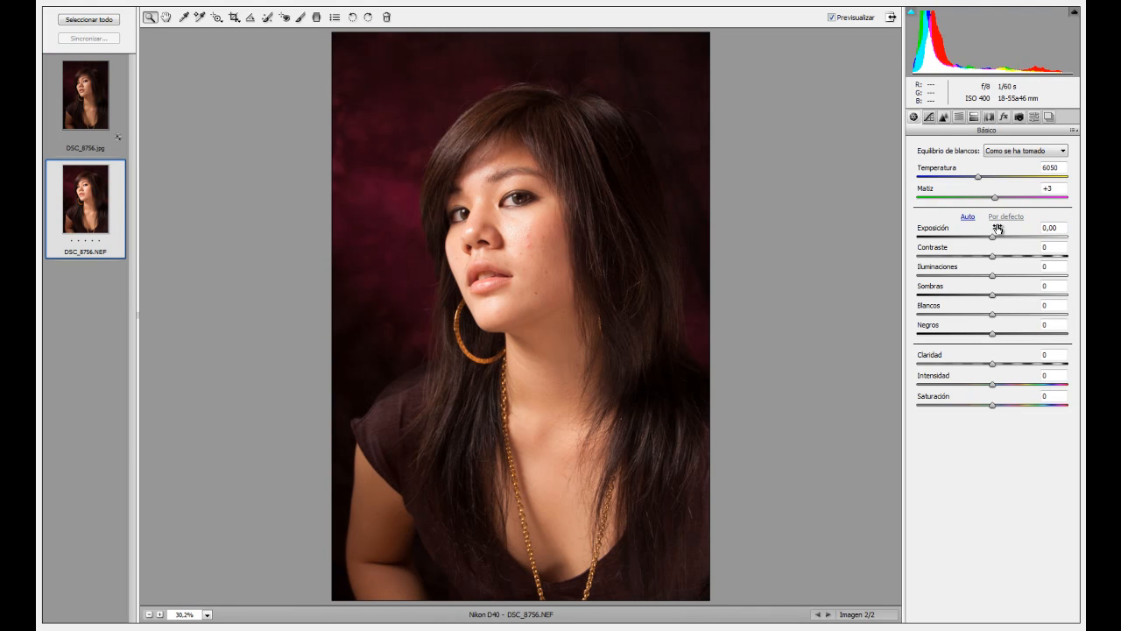
{"action": "mouse_move", "coordinate": [995, 236]}
{"action": "left_mouse_down"}
{"action": "mouse_move", "coordinate": [981, 243]}
{"action": "mouse_move", "coordinate": [1004, 242]}
{"action": "left_mouse_up"}
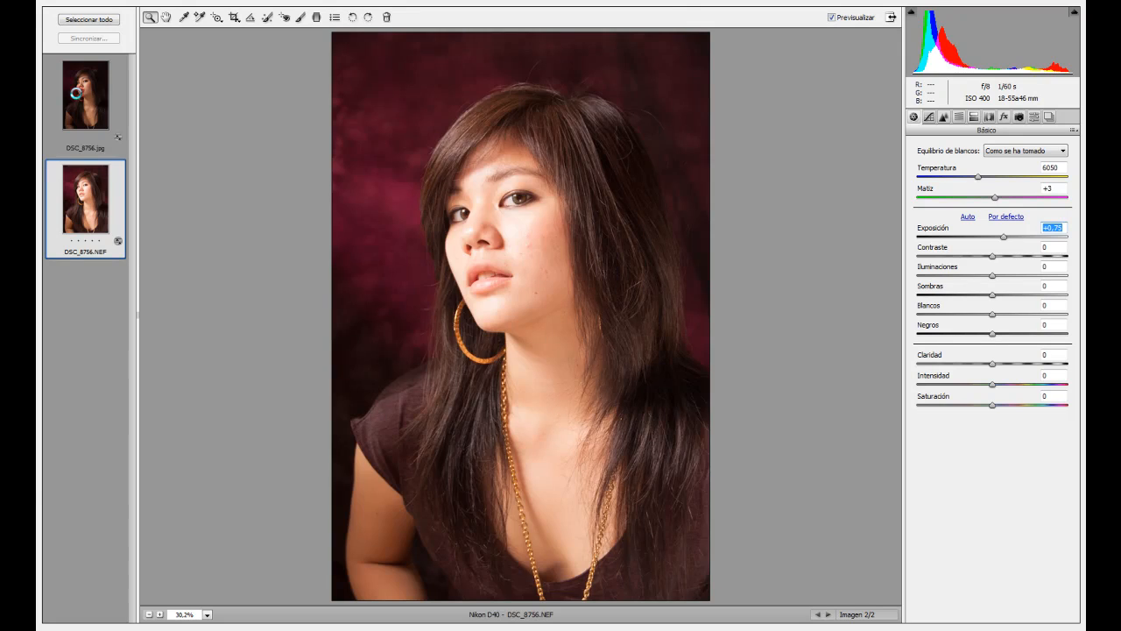
{"action": "left_click", "coordinate": [76, 94]}
{"action": "left_click_drag", "start_coordinate": [983, 238], "coordinate": [1000, 239]}
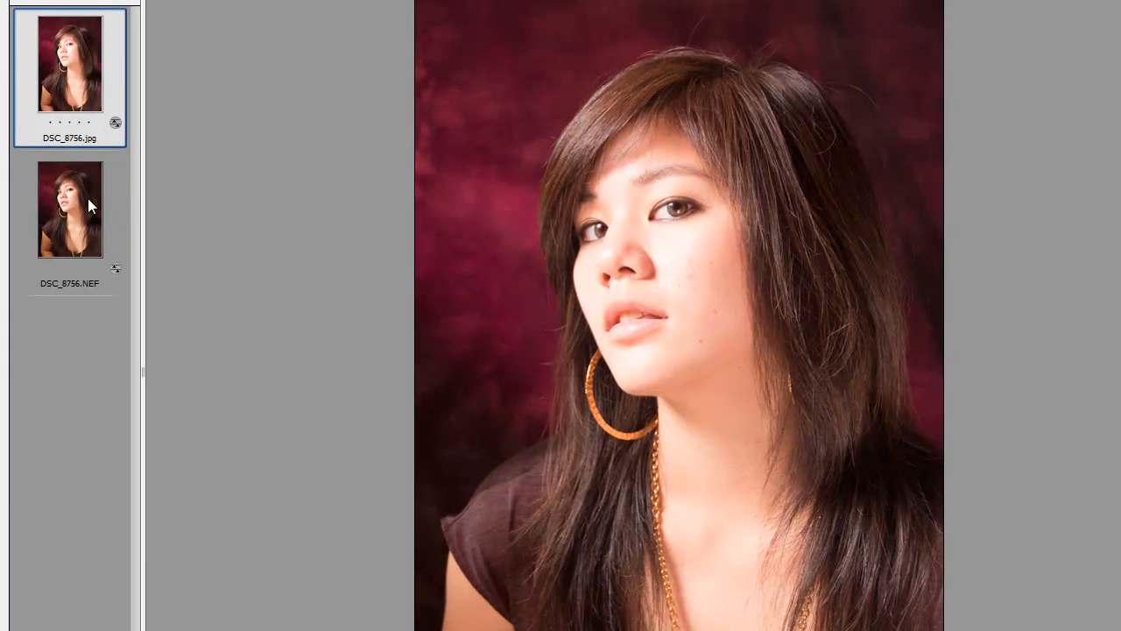
Compare the skin highlights of the brightened NEF and JPG versions, finishing on the NEF
{"action": "left_click", "coordinate": [98, 191]}
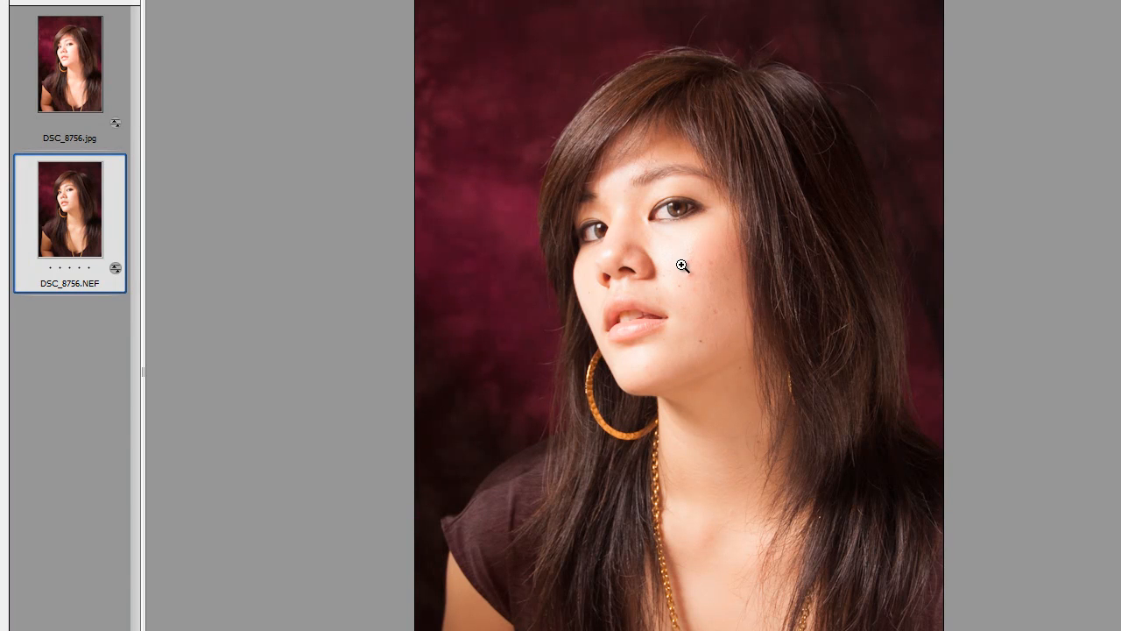
{"action": "left_click", "coordinate": [59, 56]}
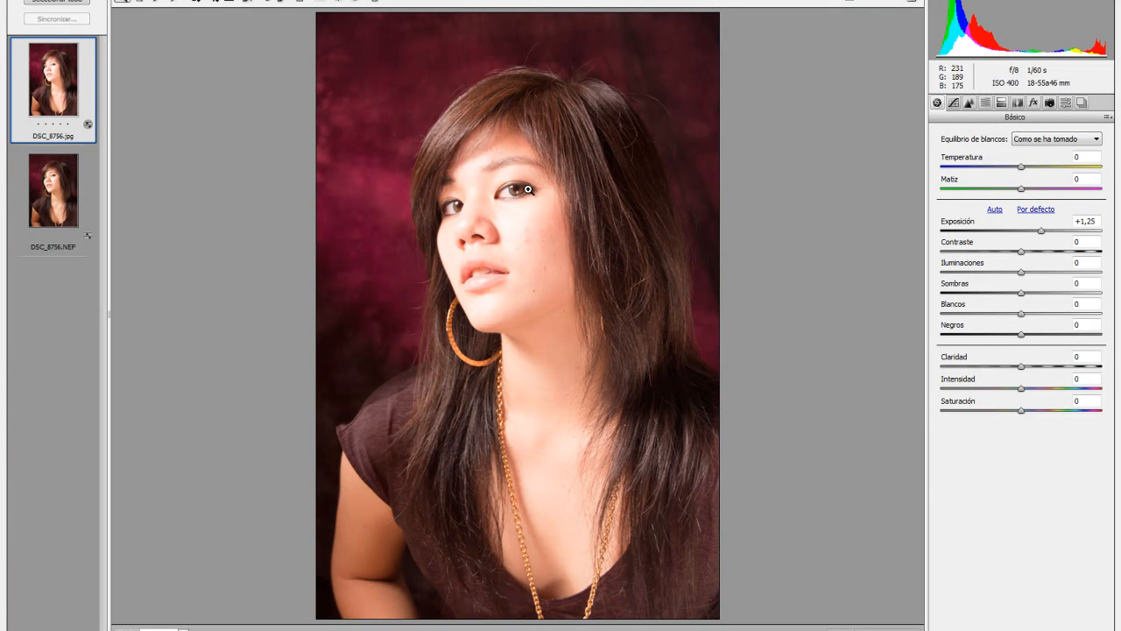
{"action": "left_click", "coordinate": [50, 207]}
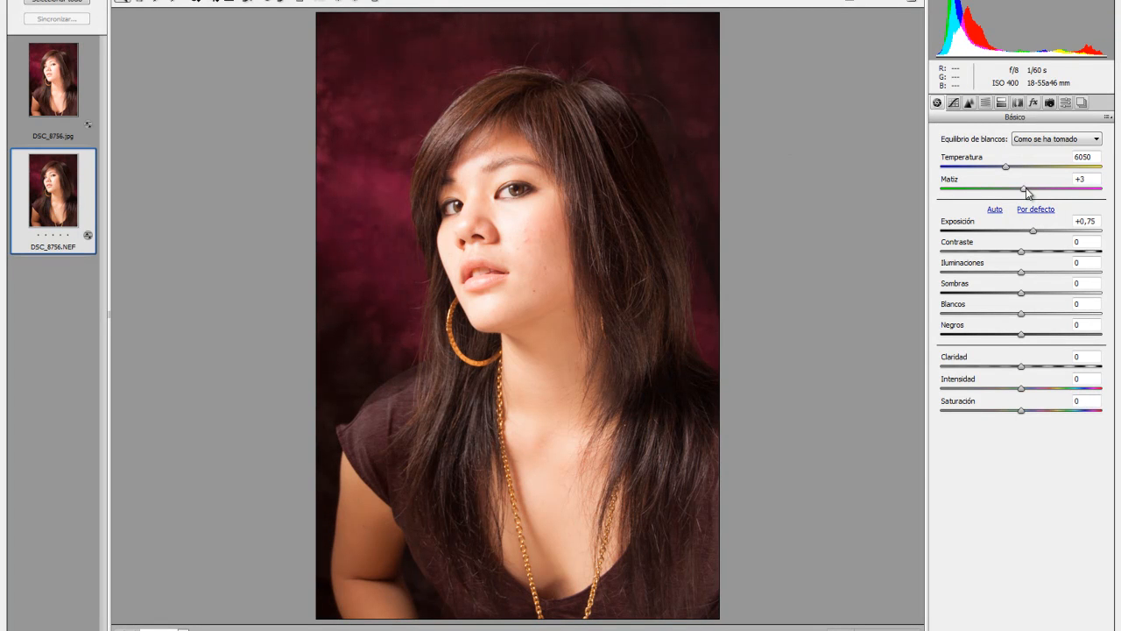
Check the NEF's white balance options and reset its tonal adjustments to their defaults
{"action": "left_click", "coordinate": [1046, 140]}
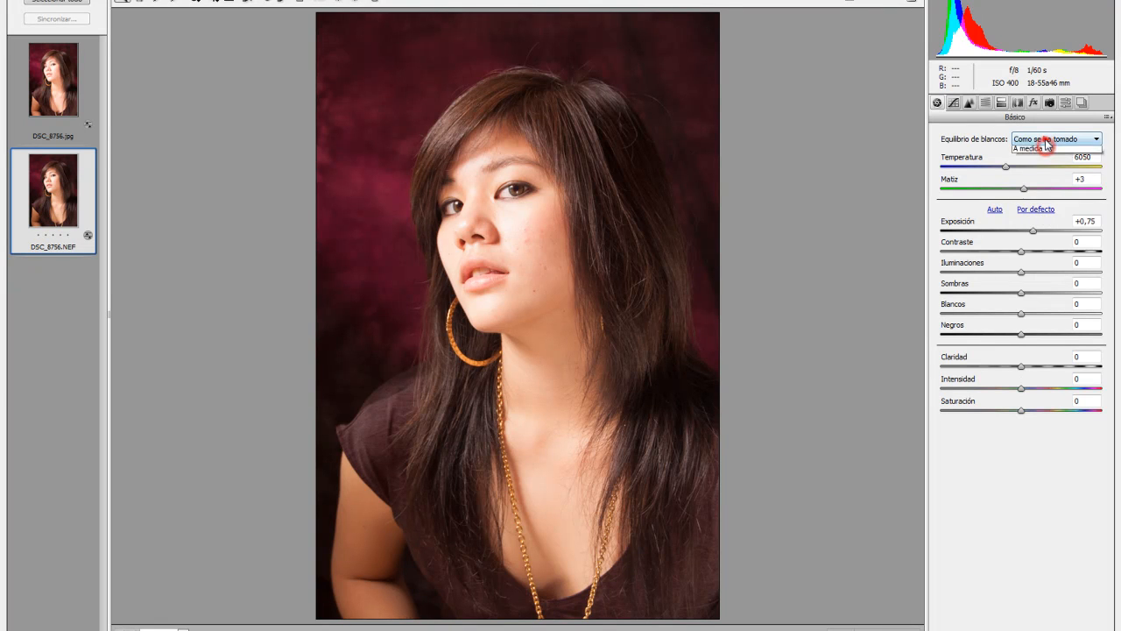
{"action": "left_click", "coordinate": [1043, 152]}
{"action": "left_click", "coordinate": [1035, 208]}
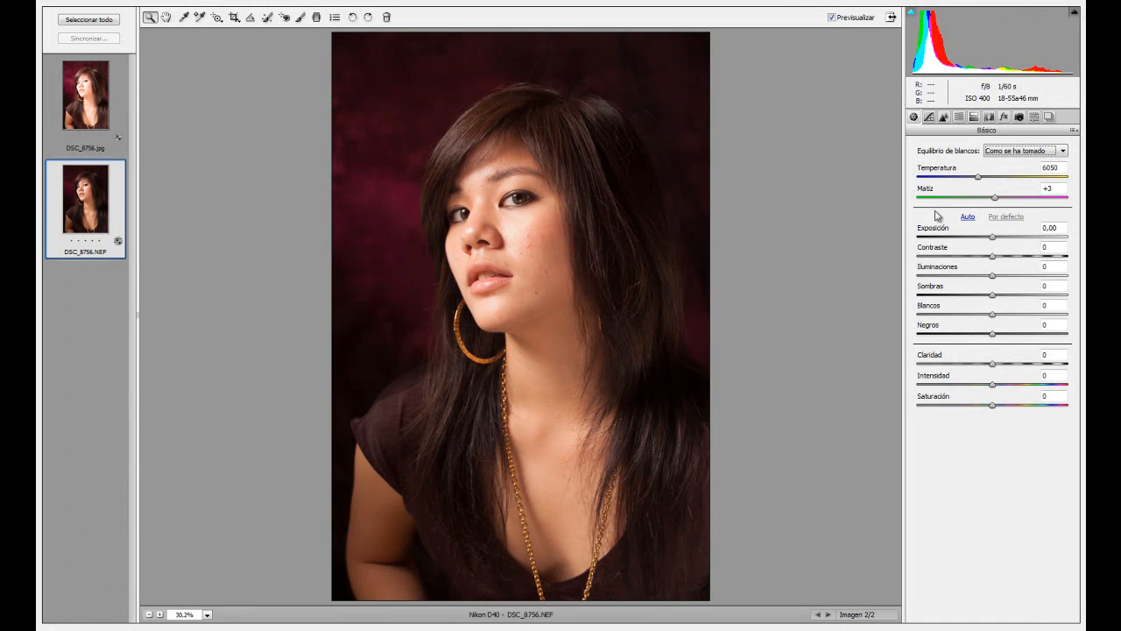
Set the NEF's white balance to temperature 6350 and tint -5, and raise its exposure slightly
{"action": "left_click_drag", "start_coordinate": [979, 180], "coordinate": [982, 179]}
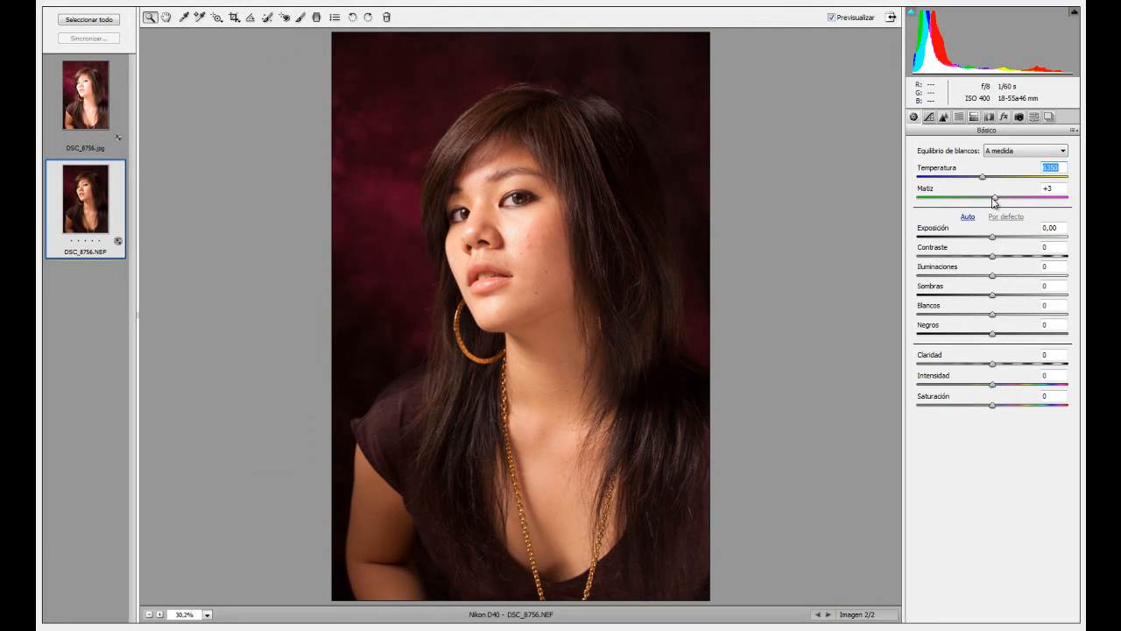
{"action": "left_click_drag", "start_coordinate": [996, 201], "coordinate": [993, 204]}
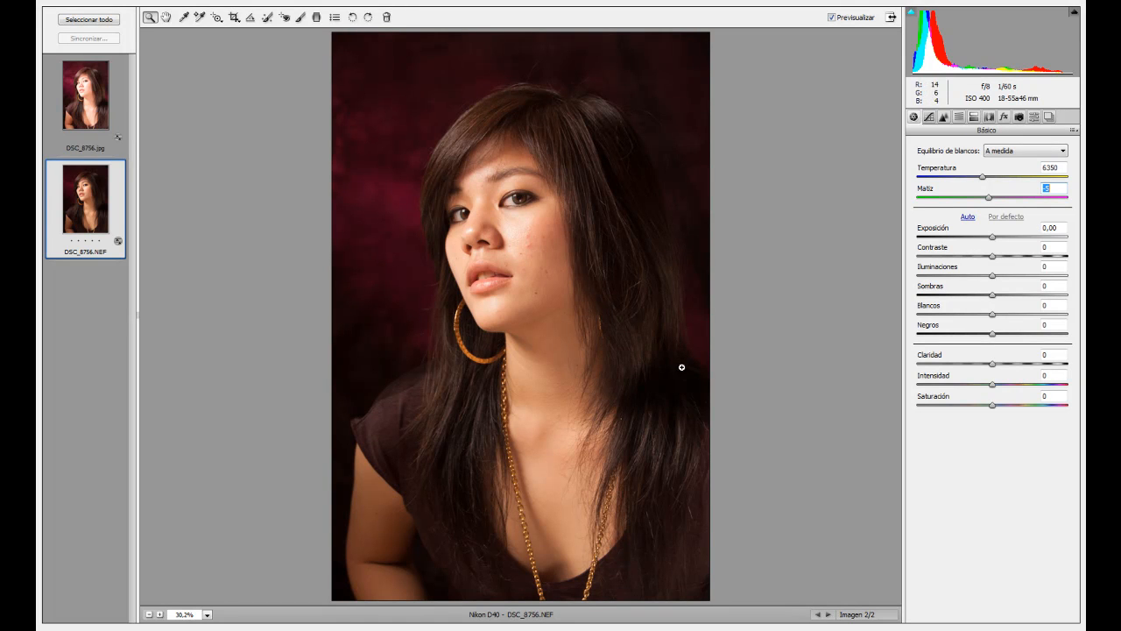
{"action": "left_click", "coordinate": [992, 237]}
{"action": "left_click_drag", "start_coordinate": [993, 237], "coordinate": [1002, 241]}
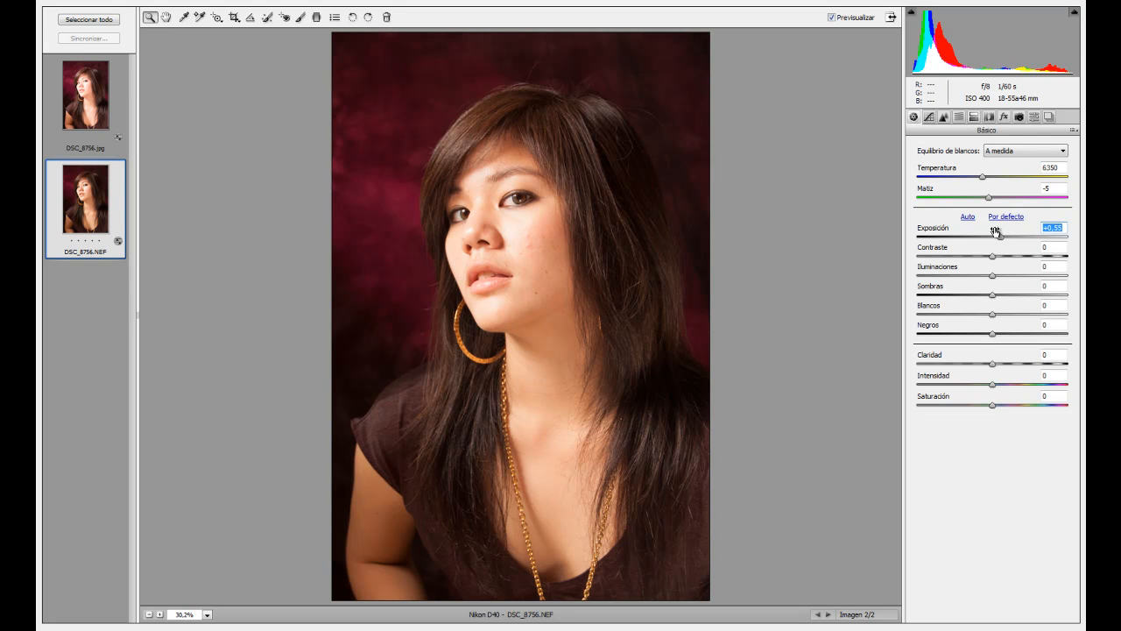
{"action": "left_click_drag", "start_coordinate": [1002, 241], "coordinate": [997, 241]}
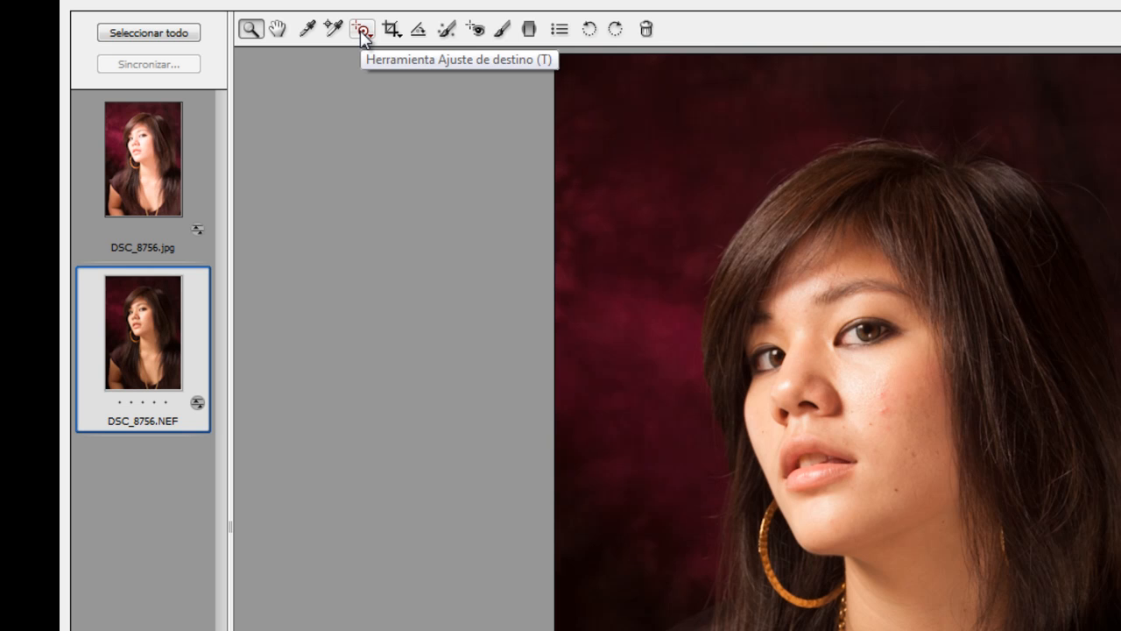
With the parametric curve Targeted Adjustment tool, set the shadows to +23 on the hair and the highlights to -32 on the skin
{"action": "left_click", "coordinate": [361, 31]}
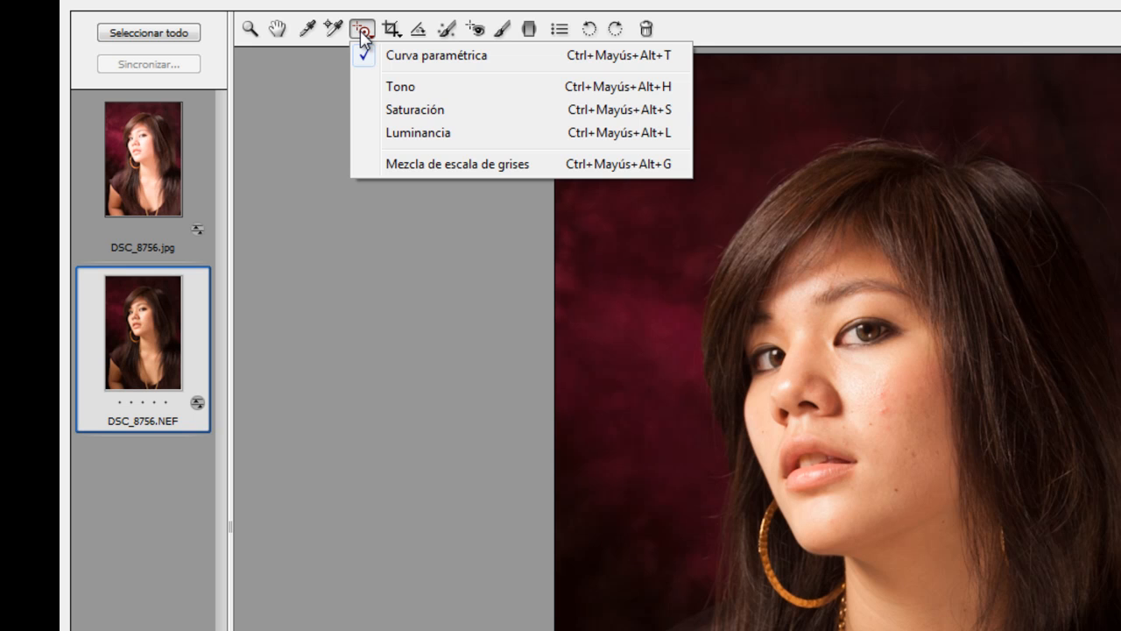
{"action": "left_click", "coordinate": [433, 63]}
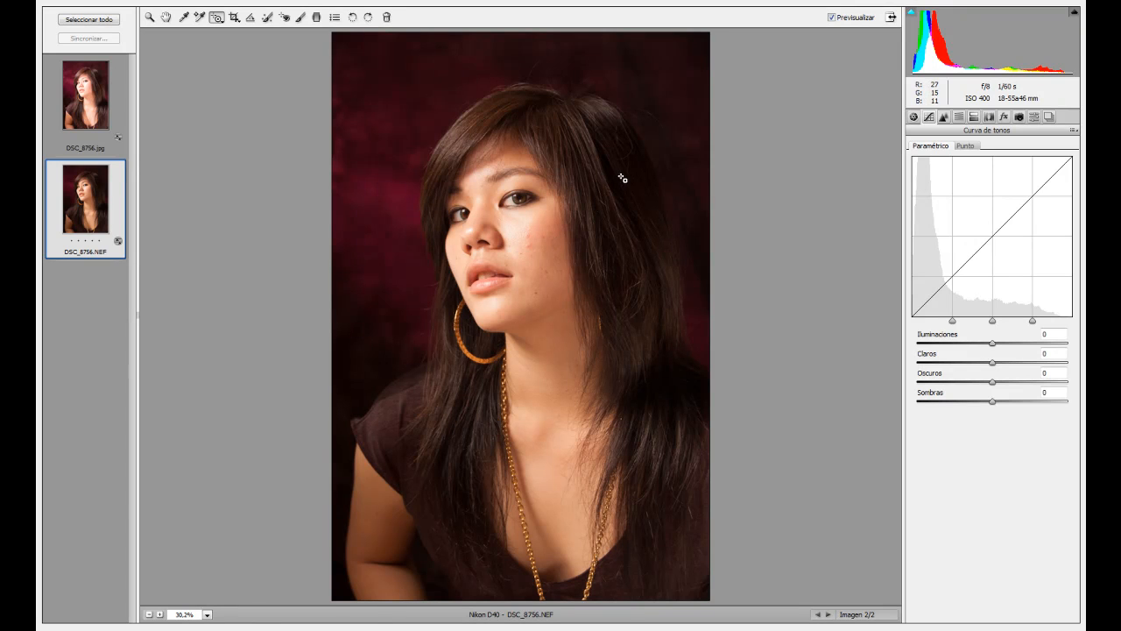
{"action": "left_click_drag", "start_coordinate": [617, 172], "coordinate": [657, 167]}
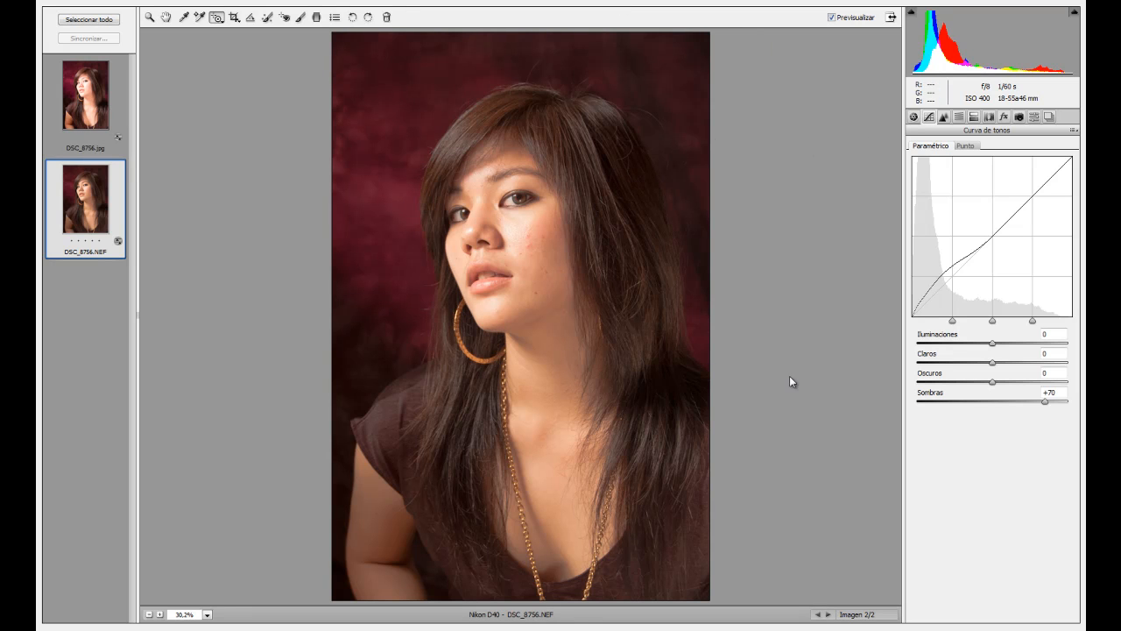
{"action": "mouse_move", "coordinate": [622, 180]}
{"action": "left_mouse_down"}
{"action": "mouse_move", "coordinate": [587, 178]}
{"action": "mouse_move", "coordinate": [625, 175]}
{"action": "left_mouse_up"}
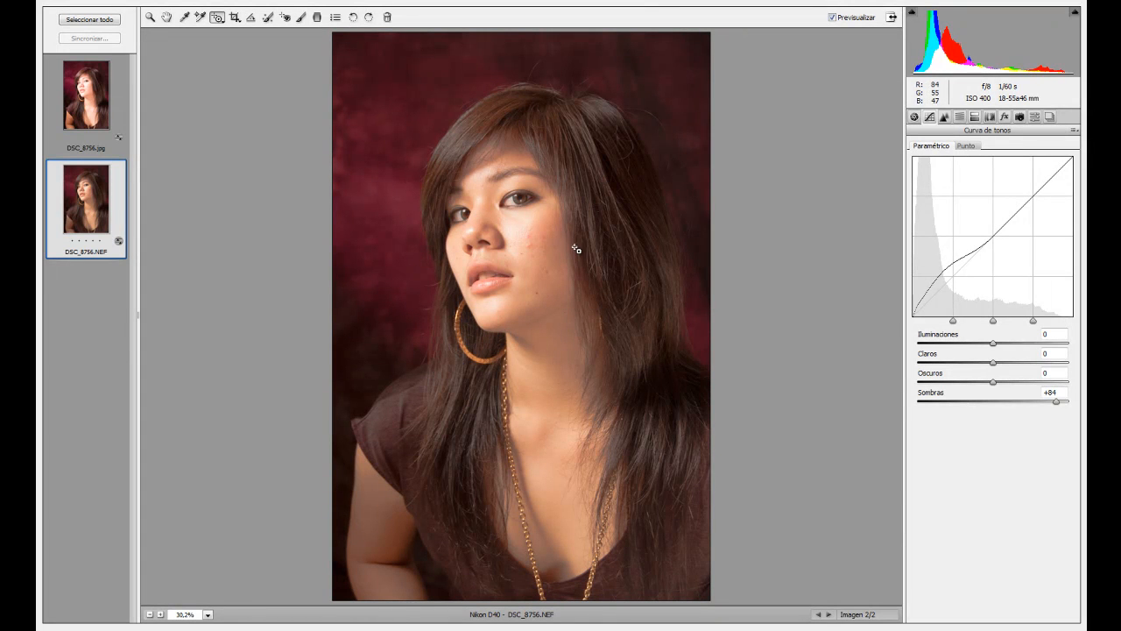
{"action": "mouse_move", "coordinate": [589, 169]}
{"action": "left_mouse_down"}
{"action": "mouse_move", "coordinate": [613, 161]}
{"action": "mouse_move", "coordinate": [576, 163]}
{"action": "left_mouse_up"}
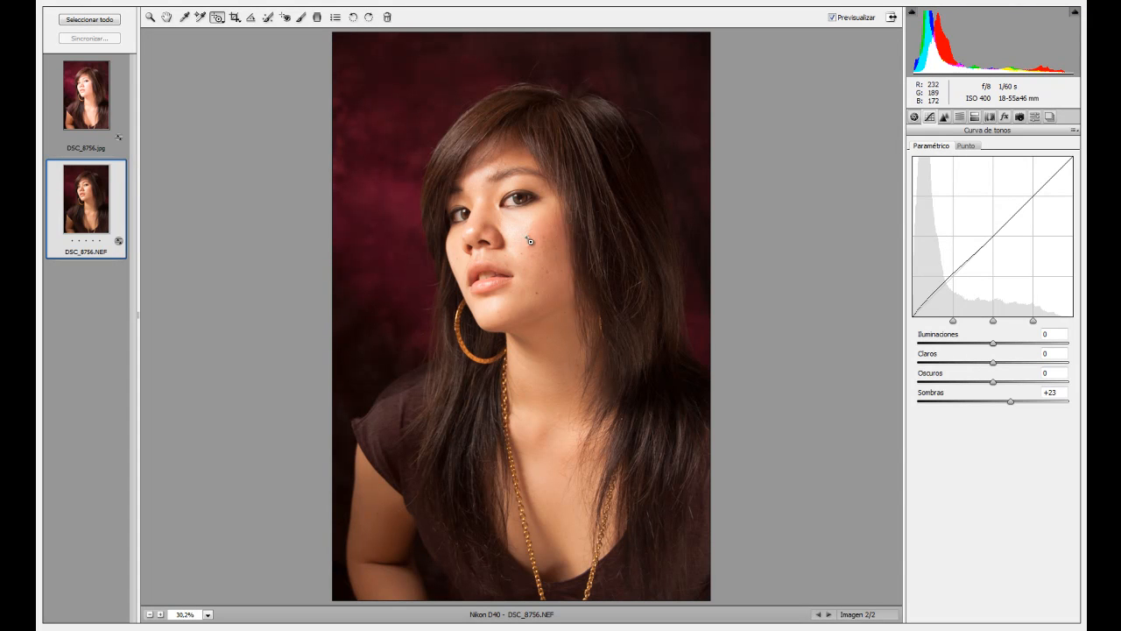
{"action": "left_click_drag", "start_coordinate": [516, 235], "coordinate": [509, 233]}
{"action": "left_click_drag", "start_coordinate": [504, 248], "coordinate": [493, 250]}
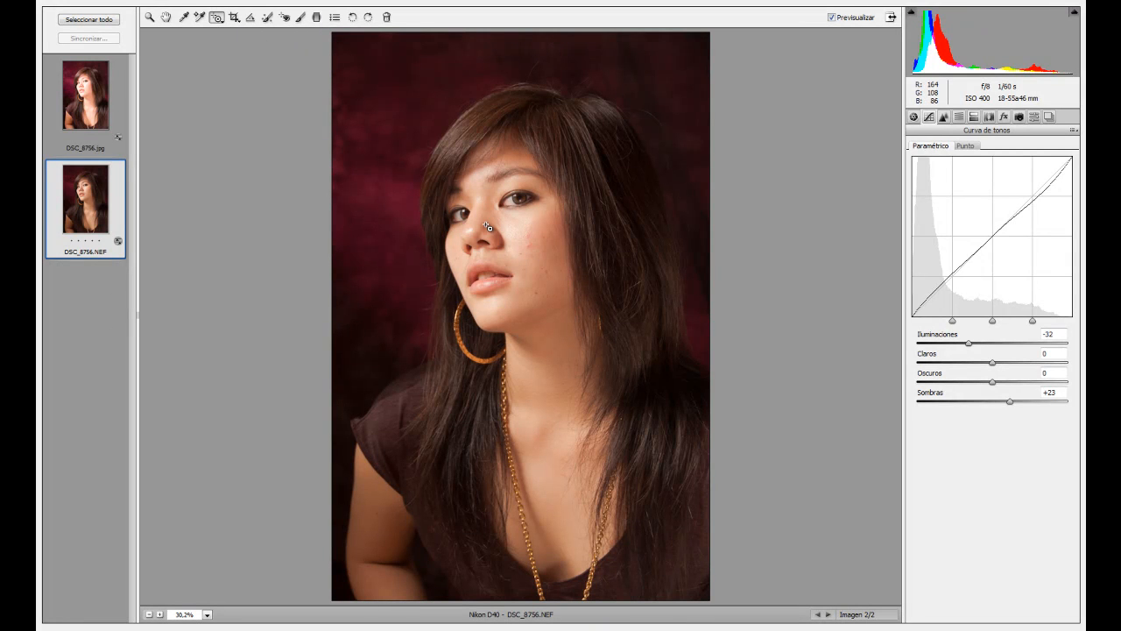
Moderately increase the NEF's sharpening amount while inspecting the face up close
{"action": "left_click", "coordinate": [150, 17]}
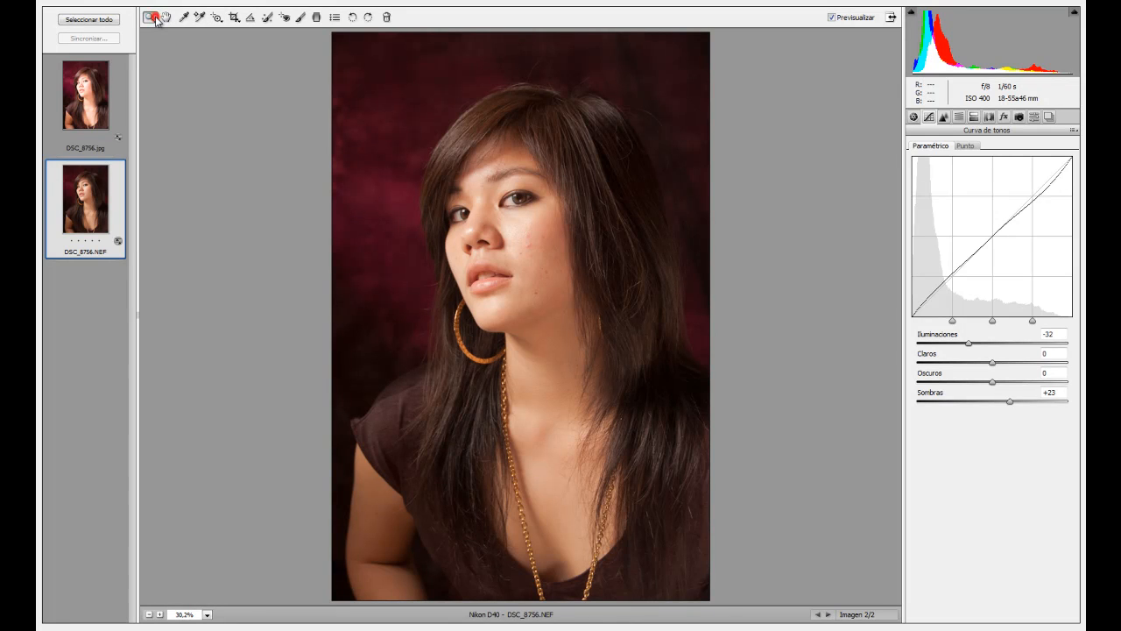
{"action": "left_click", "coordinate": [532, 292]}
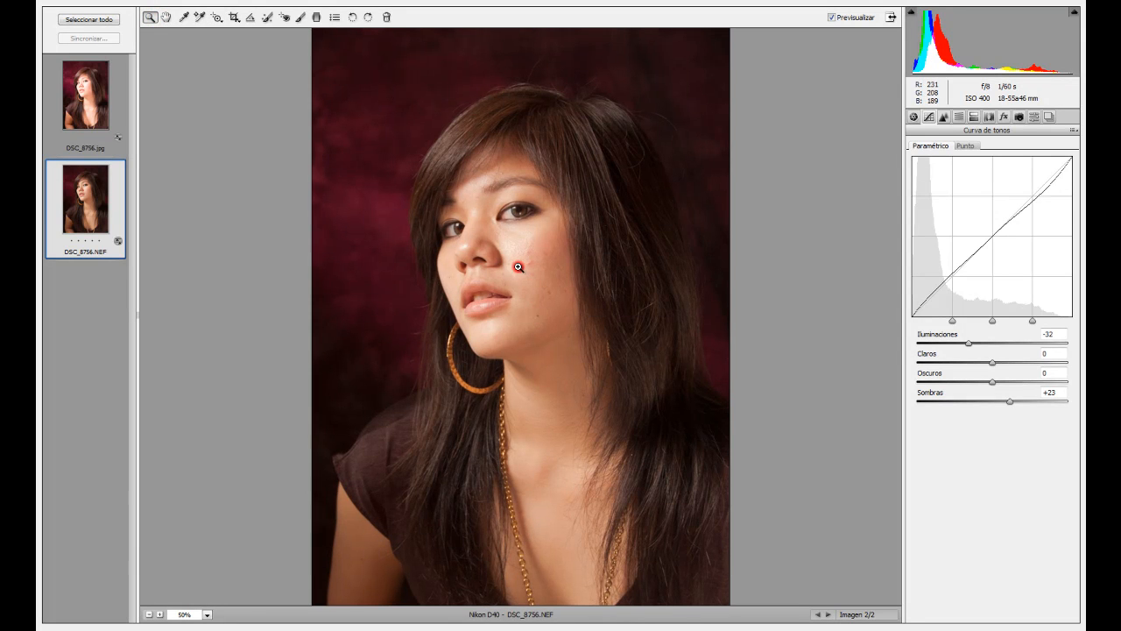
{"action": "left_click", "coordinate": [516, 268]}
{"action": "left_click", "coordinate": [523, 285]}
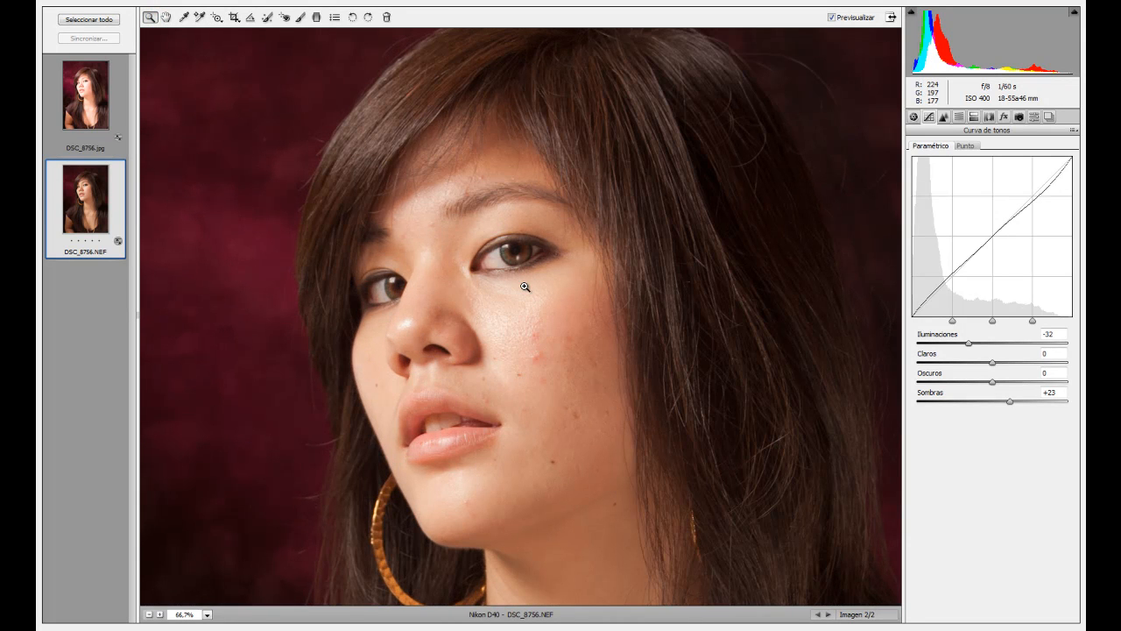
{"action": "left_click", "coordinate": [945, 120]}
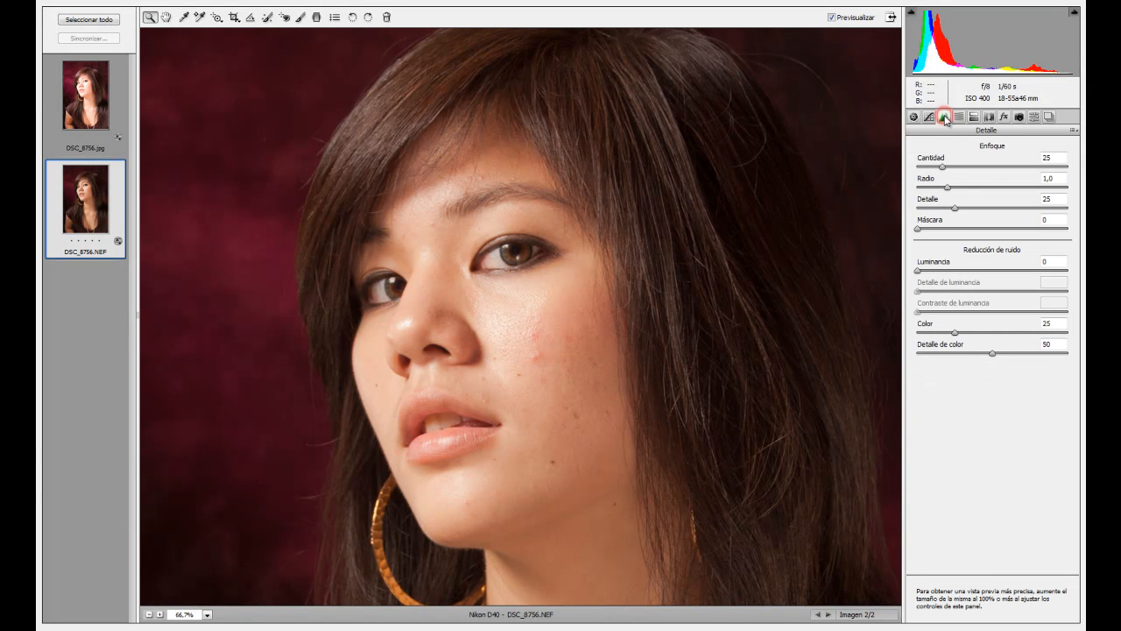
{"action": "left_click", "coordinate": [942, 166]}
{"action": "left_click_drag", "start_coordinate": [943, 167], "coordinate": [958, 170]}
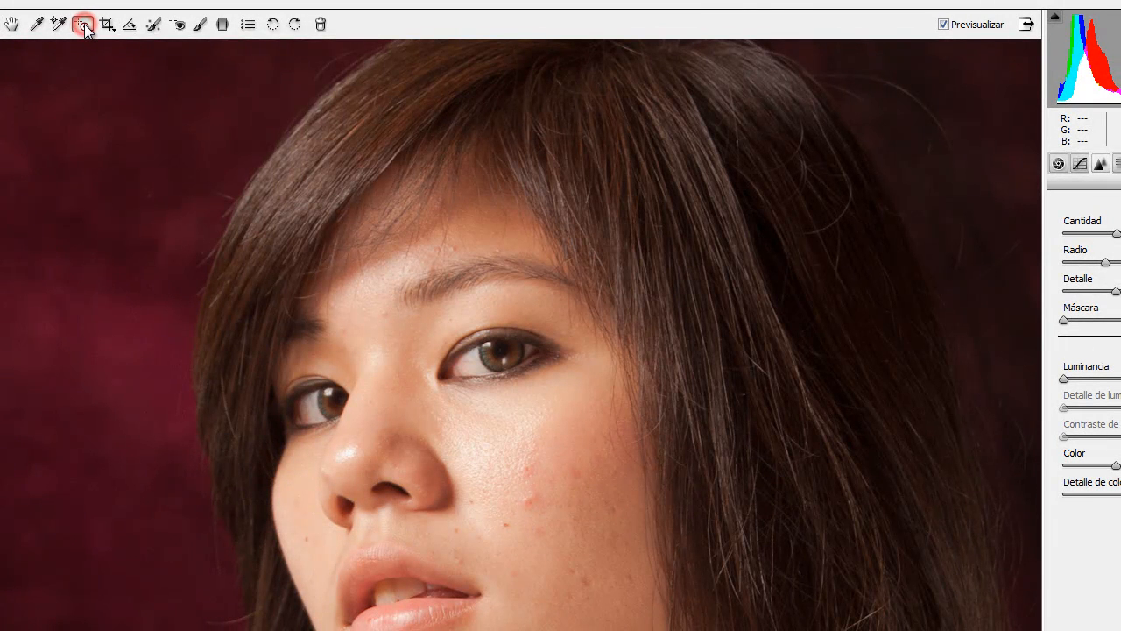
Use the saturation Targeted Adjustment tool on the portrait to raise reds to +1 and oranges to +24
{"action": "left_click", "coordinate": [114, 25]}
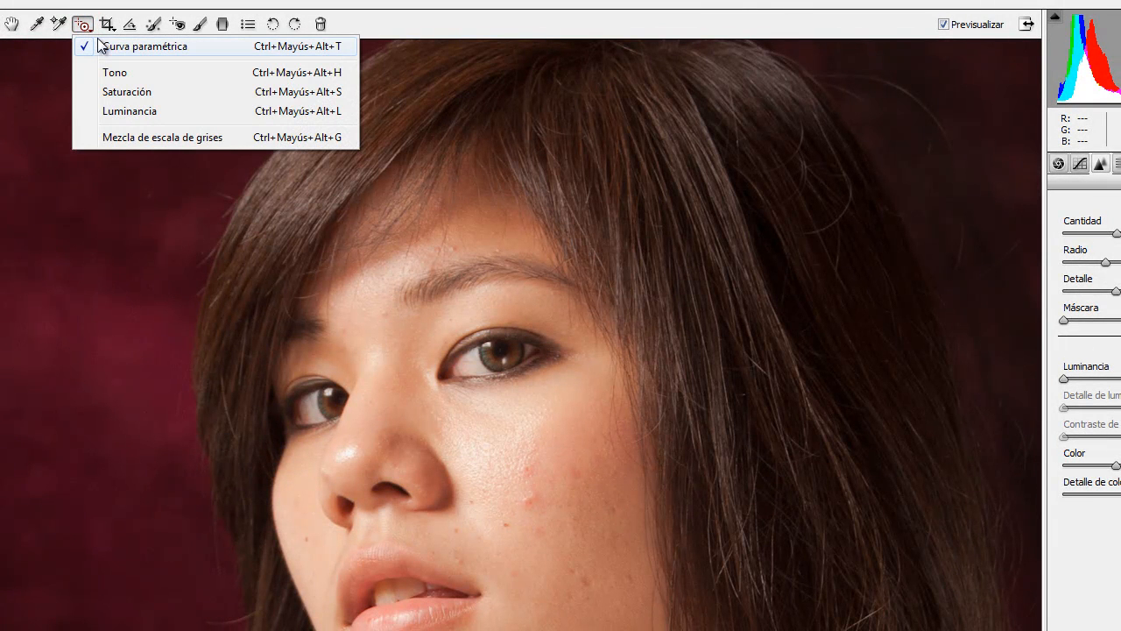
{"action": "left_click", "coordinate": [118, 93]}
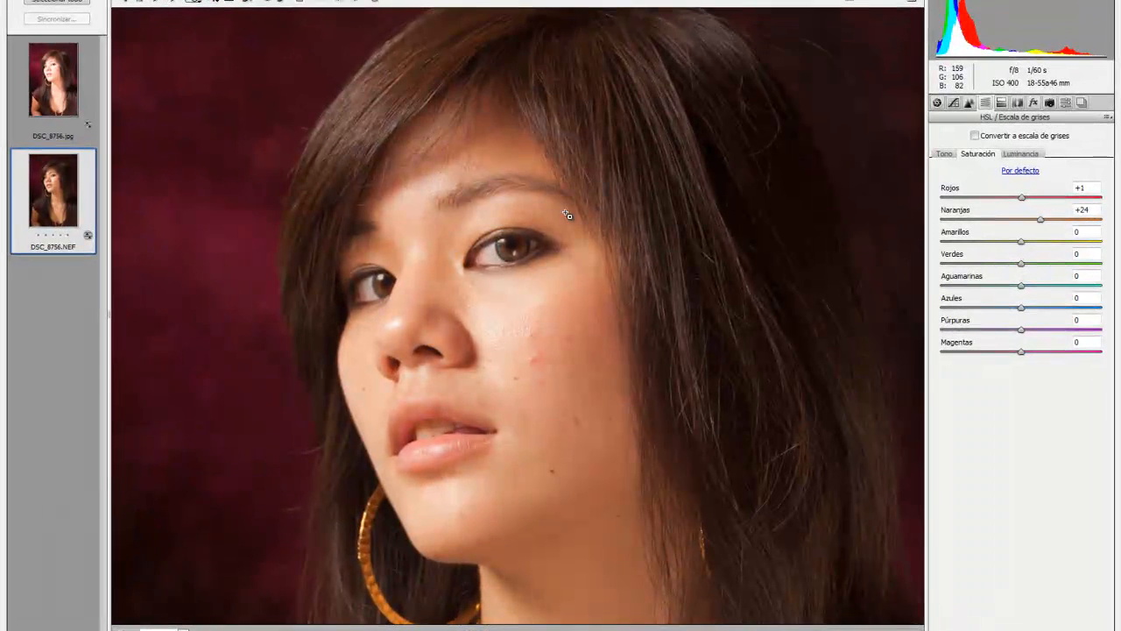
{"action": "scroll", "coordinate": [566, 213], "scroll_direction": "down", "scroll_amount": 5}
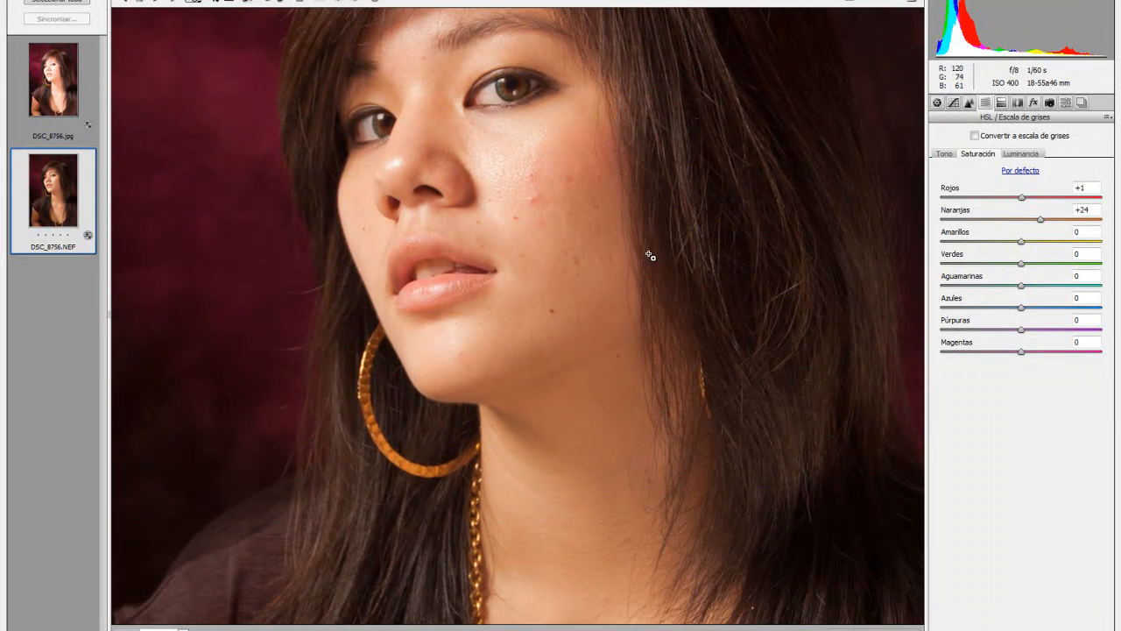
{"action": "scroll", "coordinate": [690, 175], "scroll_direction": "up", "scroll_amount": 3}
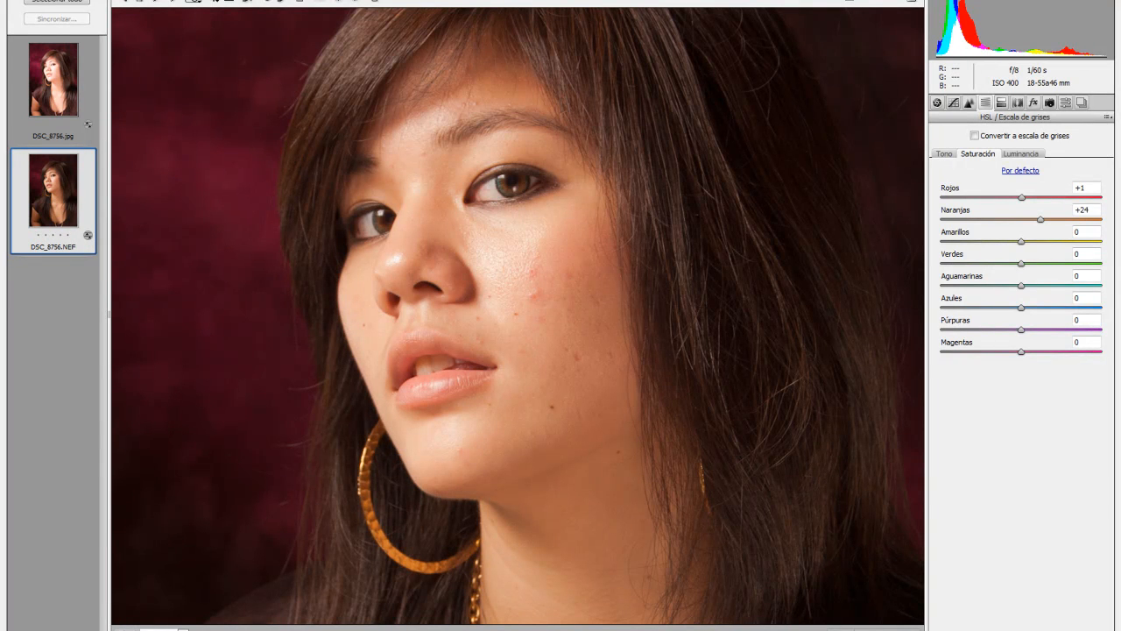
Enable opening in Photoshop as smart objects in the workflow options and open the developed NEF as a smart object
{"action": "left_click", "coordinate": [560, 629]}
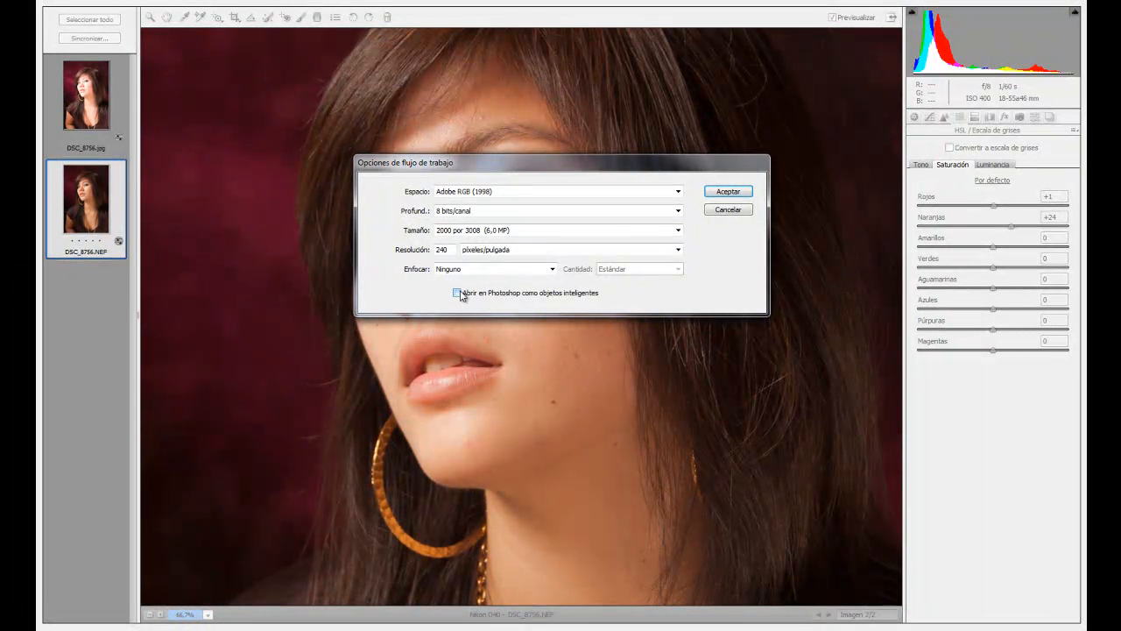
{"action": "left_click", "coordinate": [457, 293]}
{"action": "left_click", "coordinate": [719, 194]}
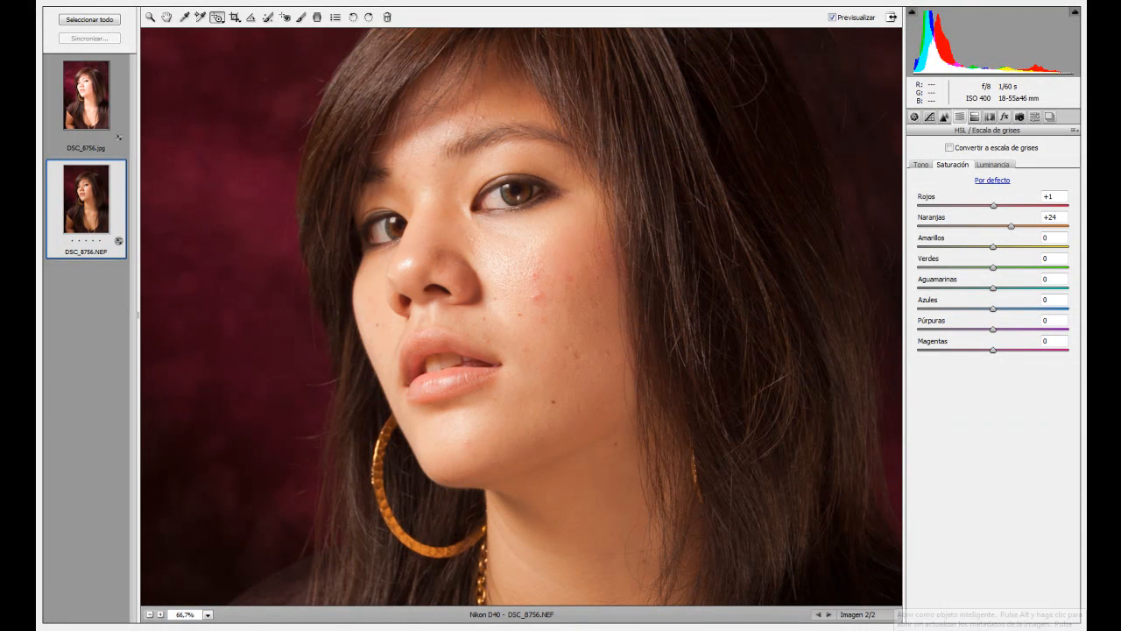
{"action": "key", "text": "Return"}
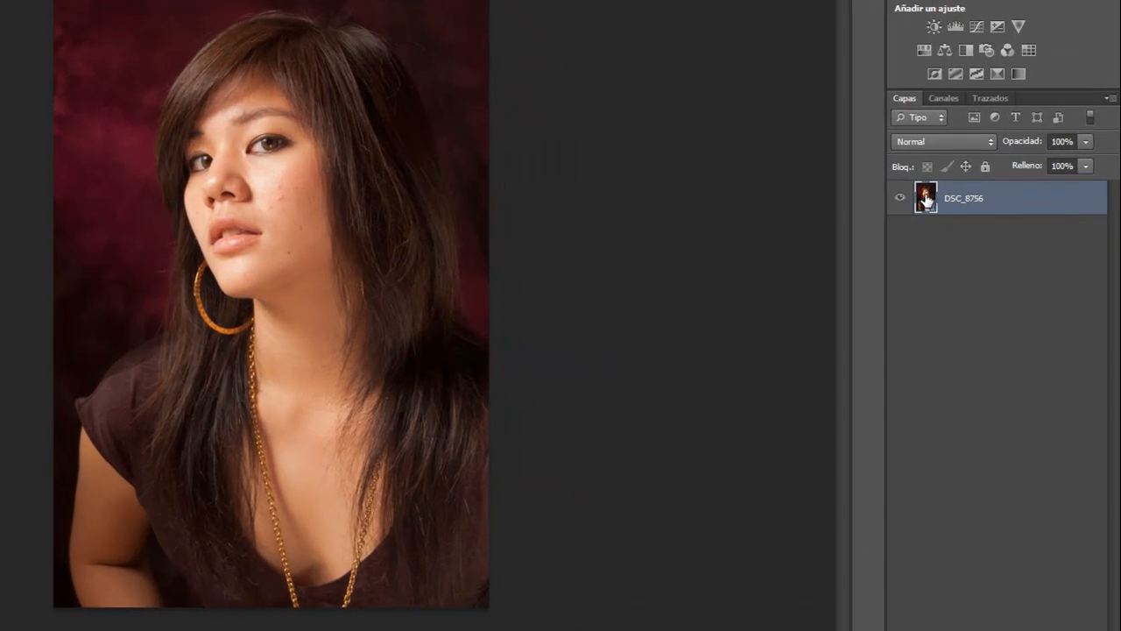
Reopen the smart object's raw settings, set temperature 6500 and tint -7, and fine-tune the exposure
{"action": "double_click", "coordinate": [946, 274]}
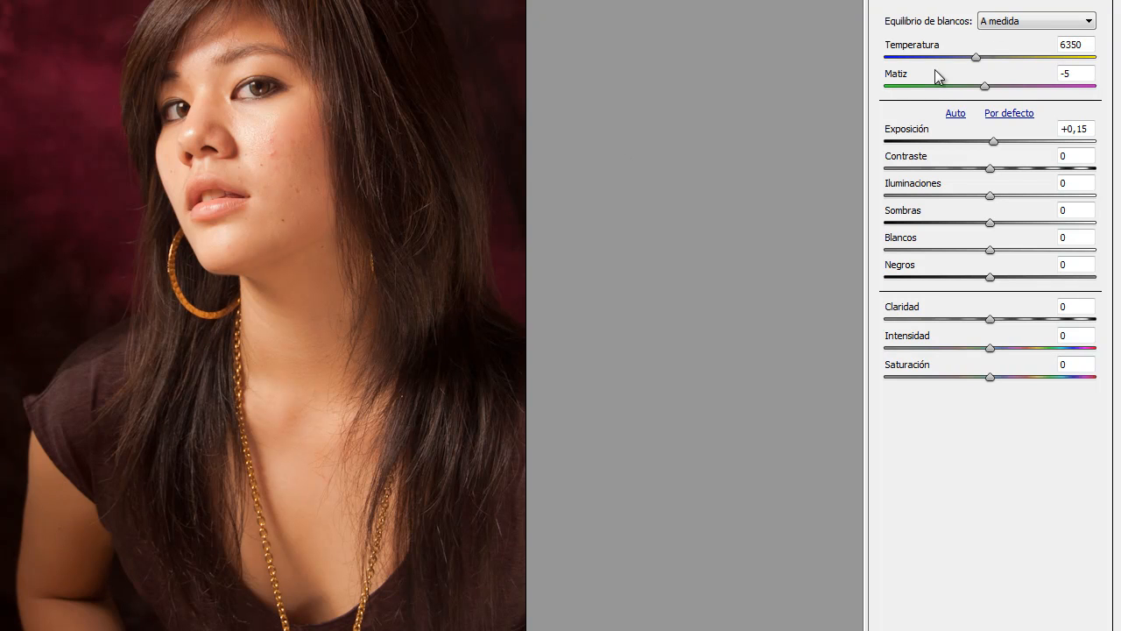
{"action": "left_click_drag", "start_coordinate": [976, 57], "coordinate": [982, 86]}
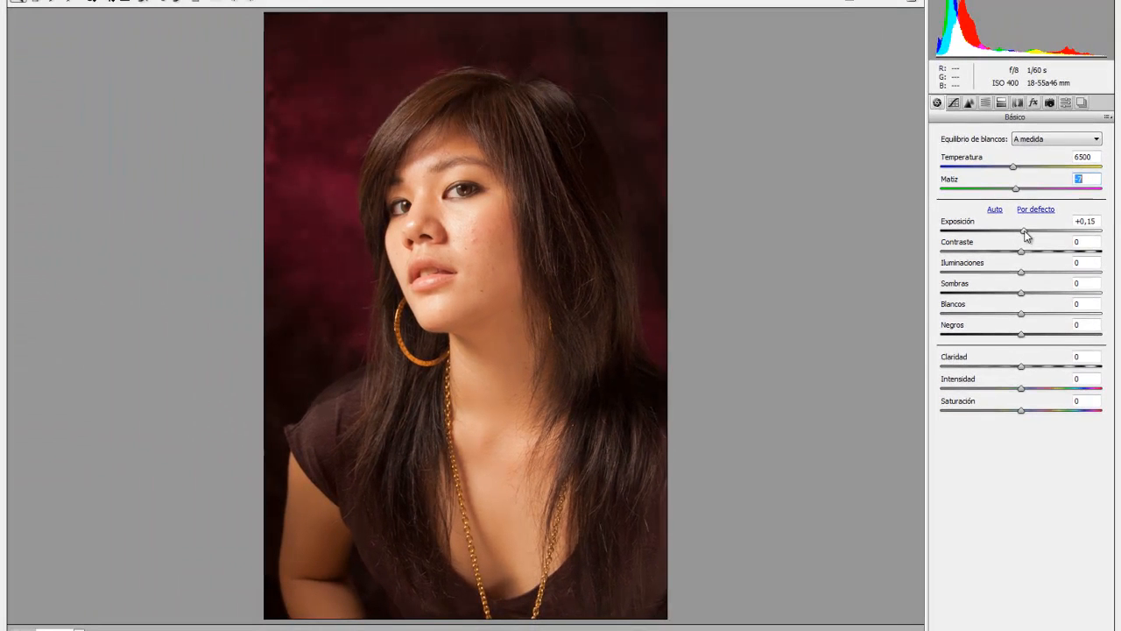
{"action": "left_click_drag", "start_coordinate": [1017, 211], "coordinate": [1020, 210]}
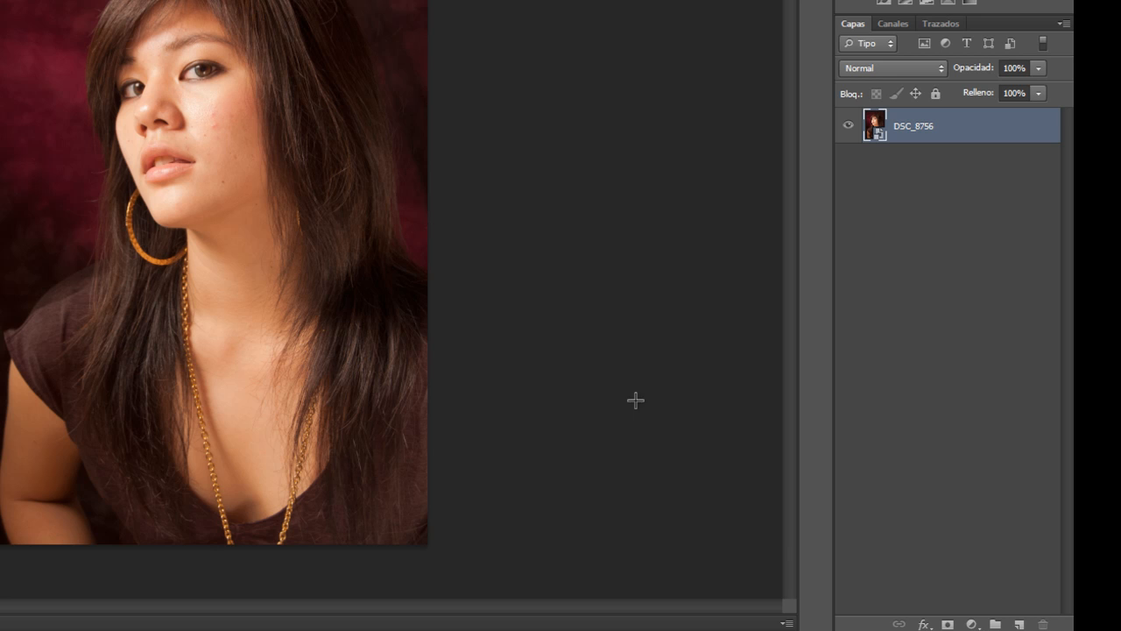
Add a Curves adjustment layer above the portrait and lighten the dark hair with an on-image curve point, input 92 and output 85
{"action": "left_click", "coordinate": [973, 624]}
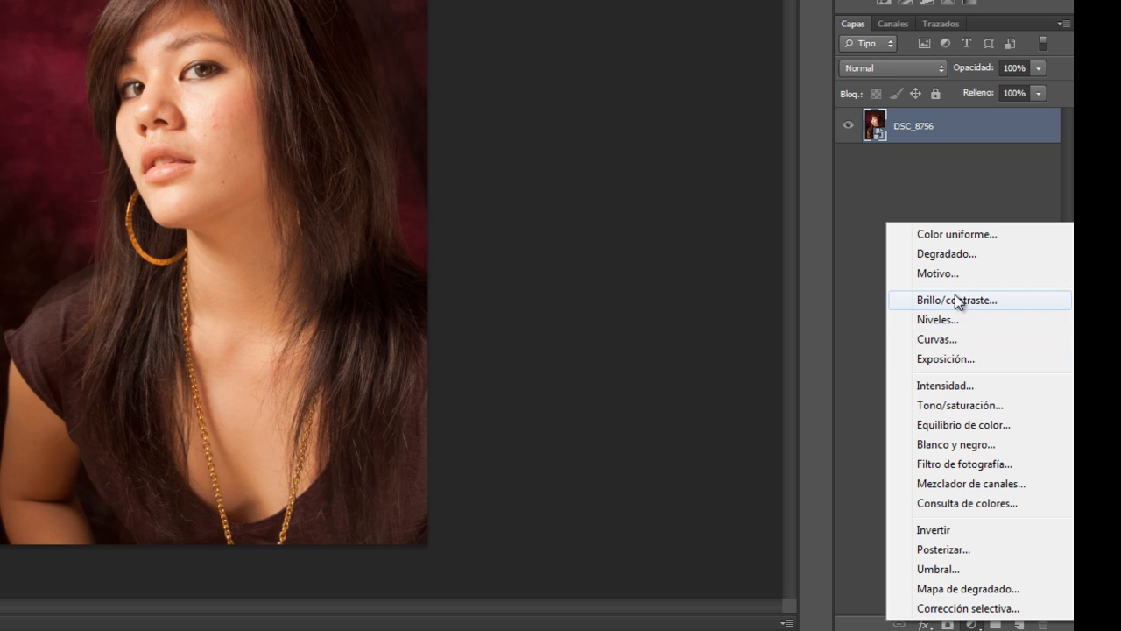
{"action": "left_click", "coordinate": [938, 340]}
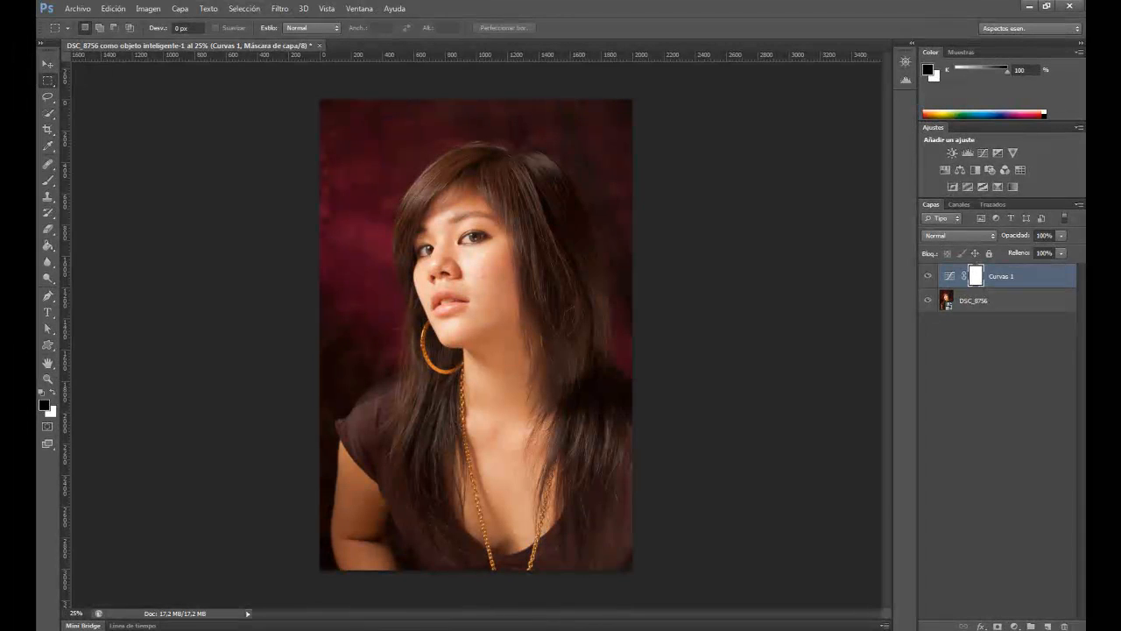
{"action": "left_click_drag", "start_coordinate": [1120, 220], "coordinate": [684, 130]}
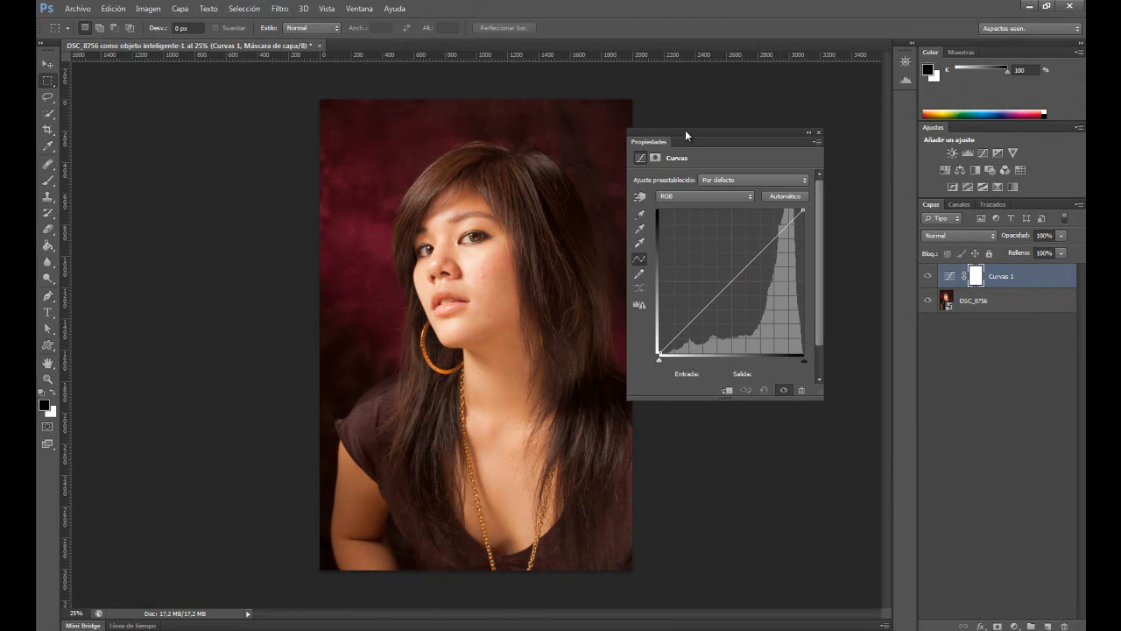
{"action": "left_click", "coordinate": [639, 196]}
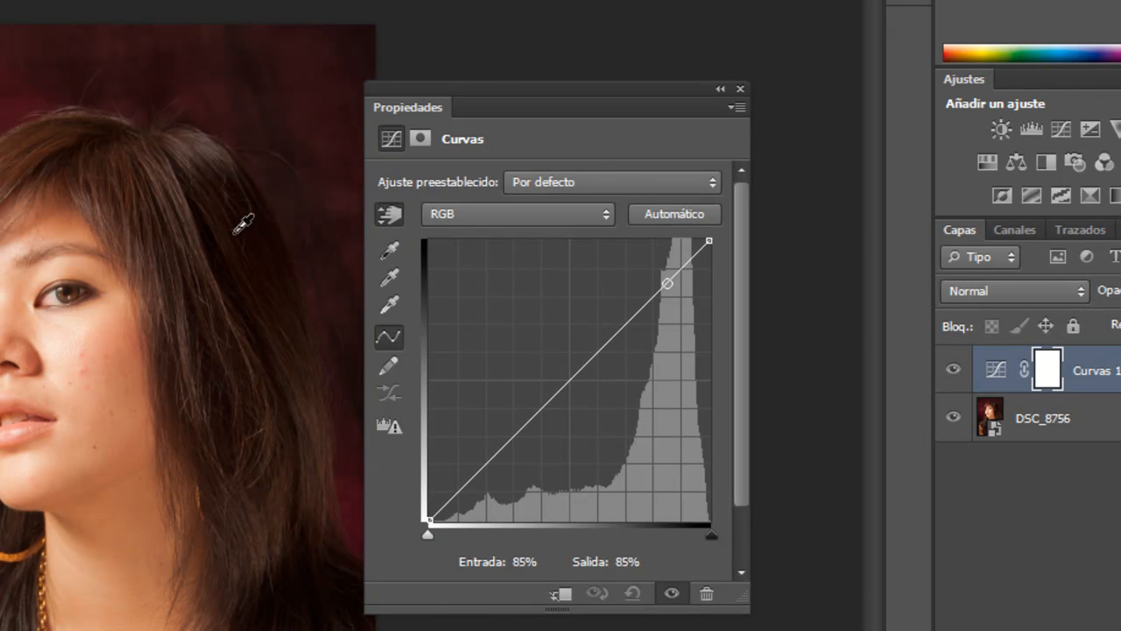
{"action": "left_click", "coordinate": [243, 232]}
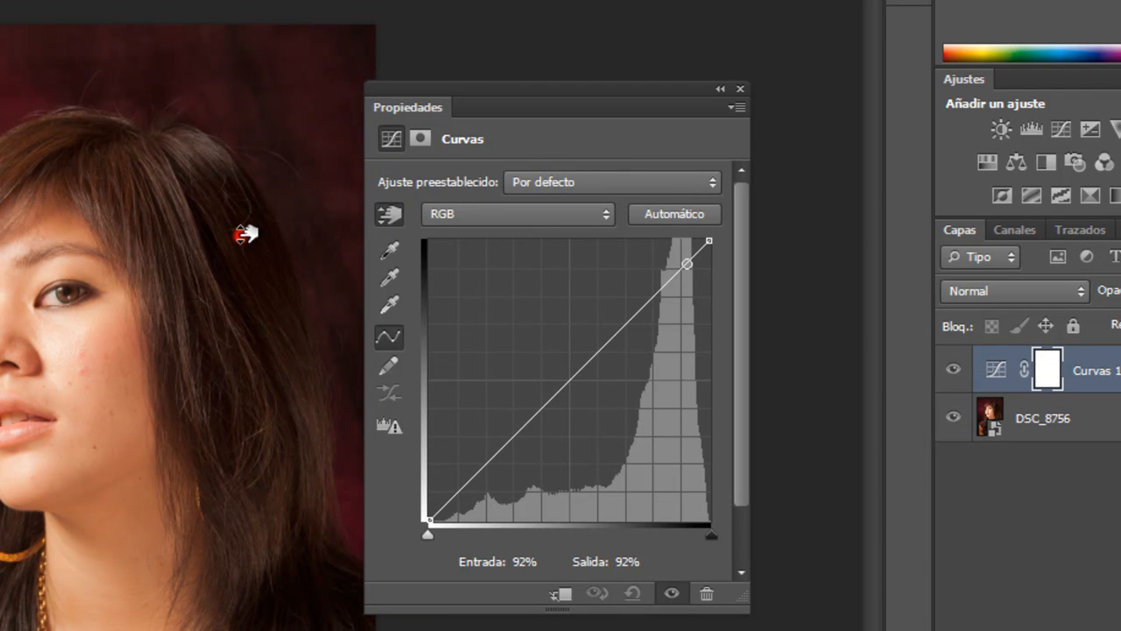
{"action": "left_click_drag", "start_coordinate": [242, 232], "coordinate": [245, 216]}
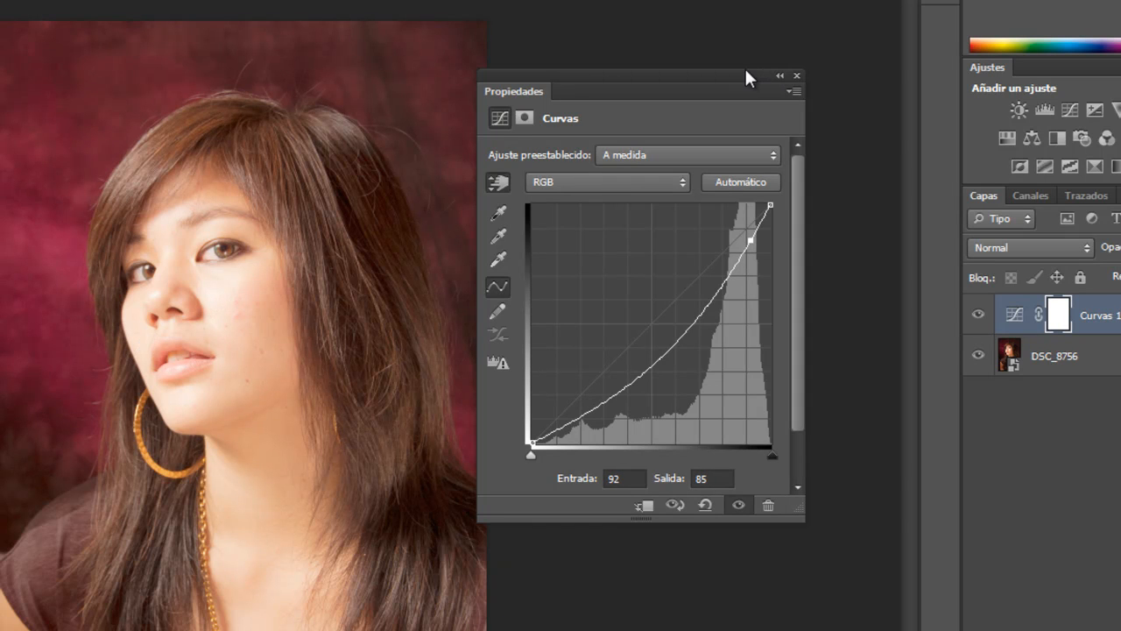
Invert the Curves layer's mask to black so the lightening is hidden across the whole portrait
{"action": "left_click", "coordinate": [1060, 315]}
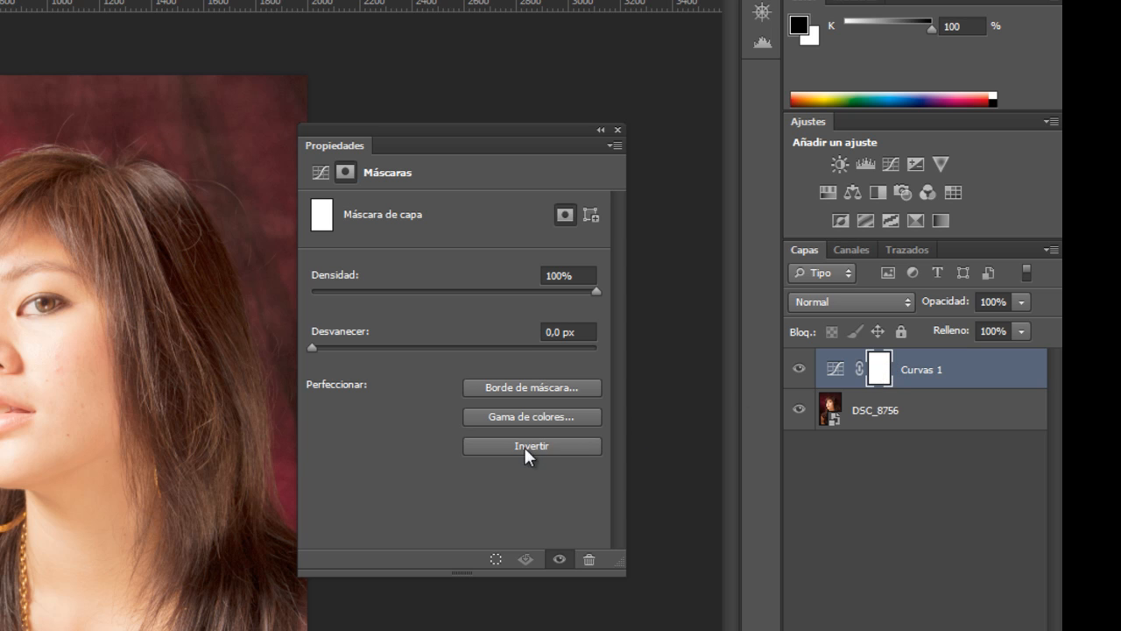
{"action": "left_click", "coordinate": [871, 371]}
{"action": "left_click", "coordinate": [516, 444]}
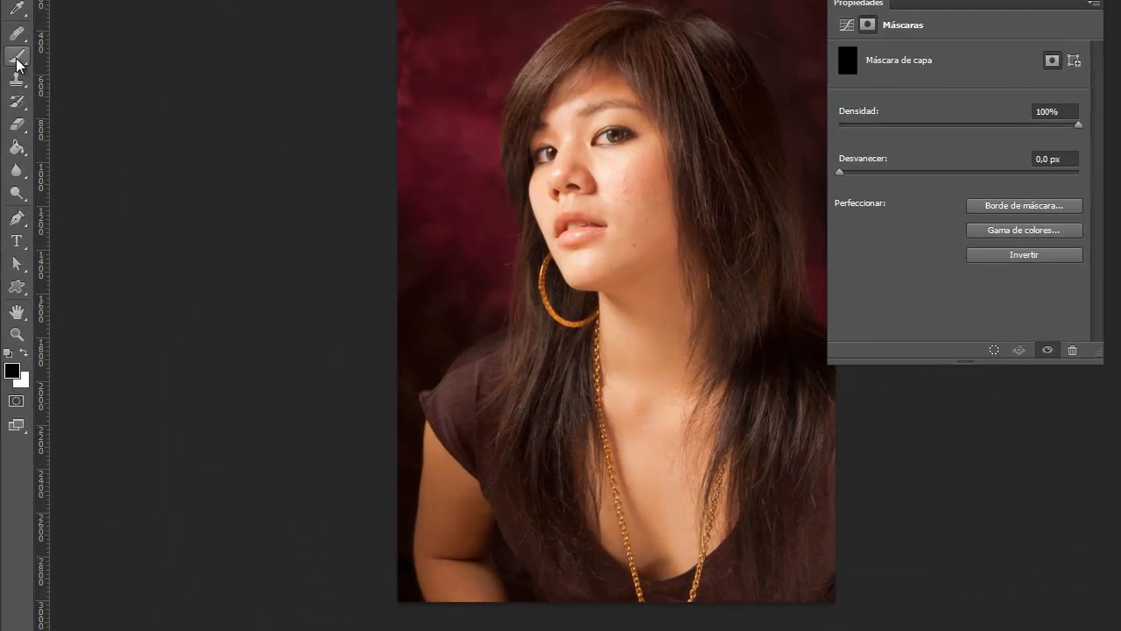
Set up the Brush with a size of 298 px, 0% hardness, 30% opacity and white as the foreground color
{"action": "left_click", "coordinate": [17, 58]}
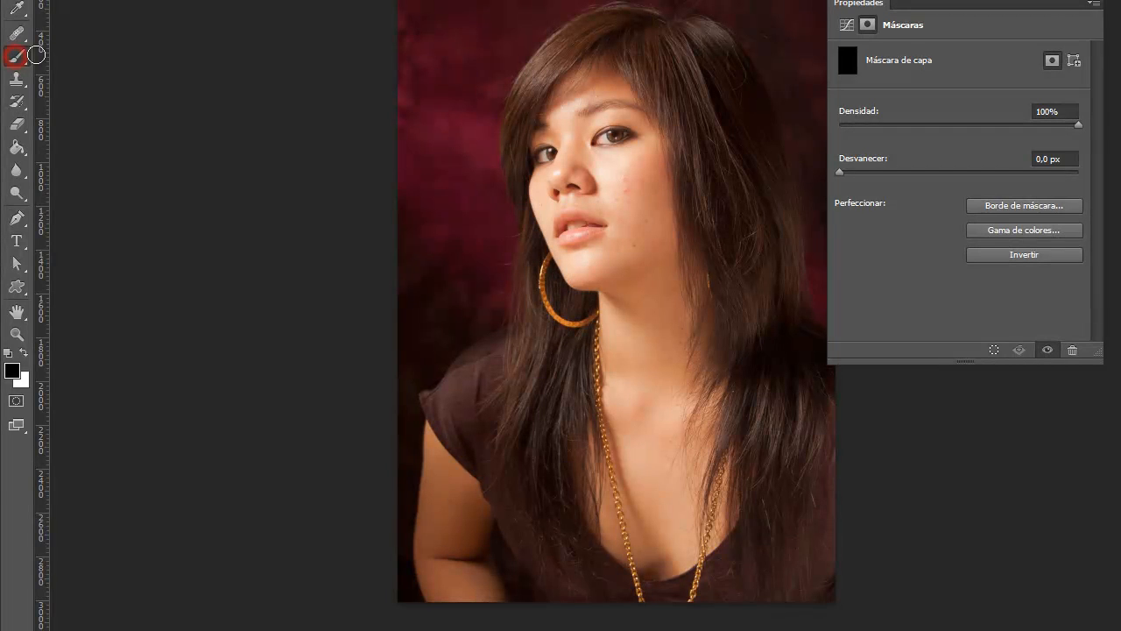
{"action": "right_click", "coordinate": [701, 117]}
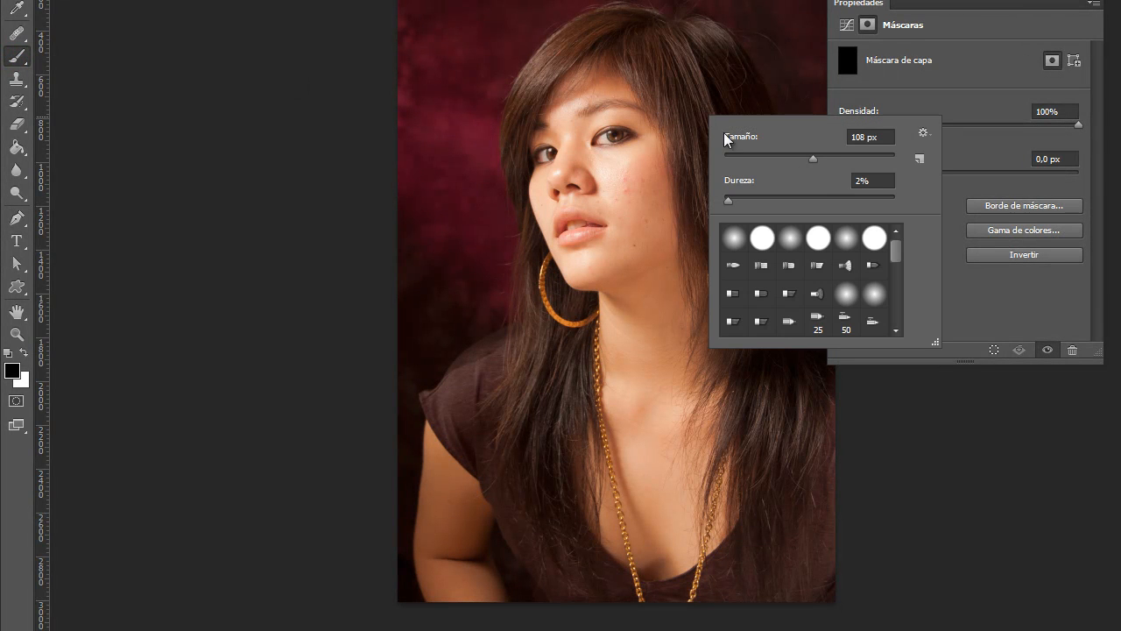
{"action": "left_click_drag", "start_coordinate": [813, 158], "coordinate": [829, 157]}
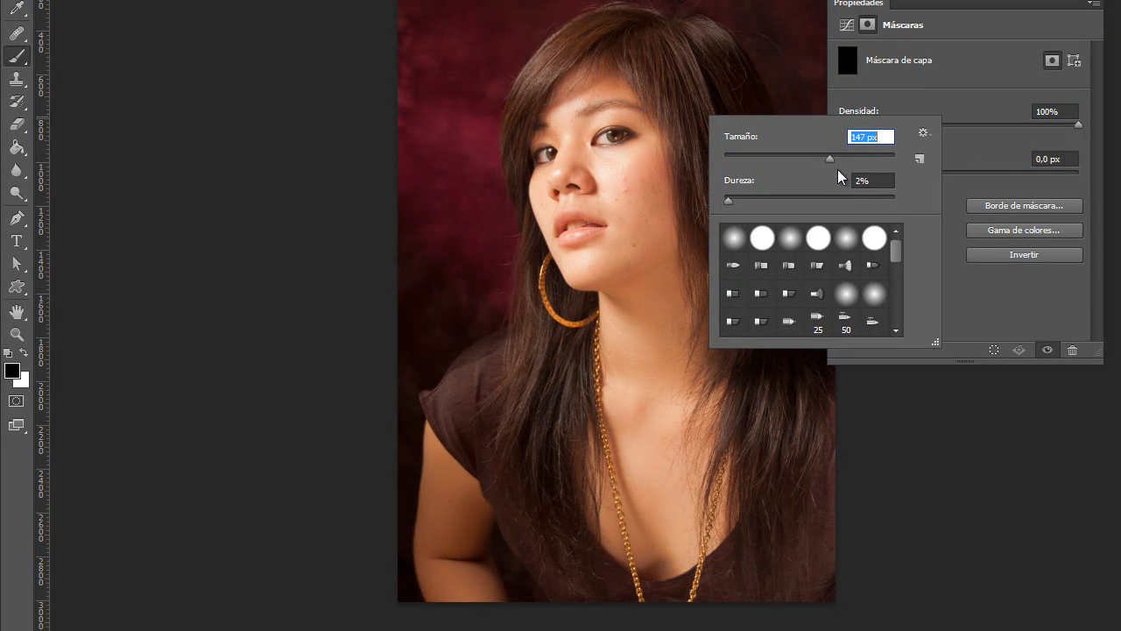
{"action": "left_click_drag", "start_coordinate": [840, 162], "coordinate": [843, 163]}
{"action": "left_click_drag", "start_coordinate": [728, 198], "coordinate": [723, 199]}
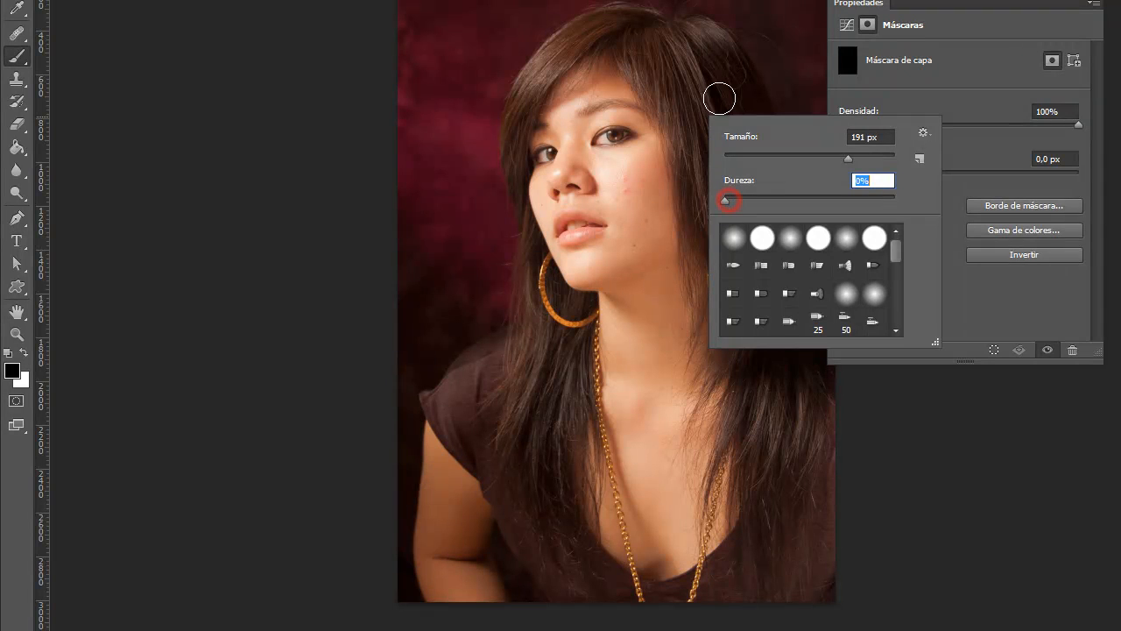
{"action": "left_click_drag", "start_coordinate": [849, 157], "coordinate": [860, 156]}
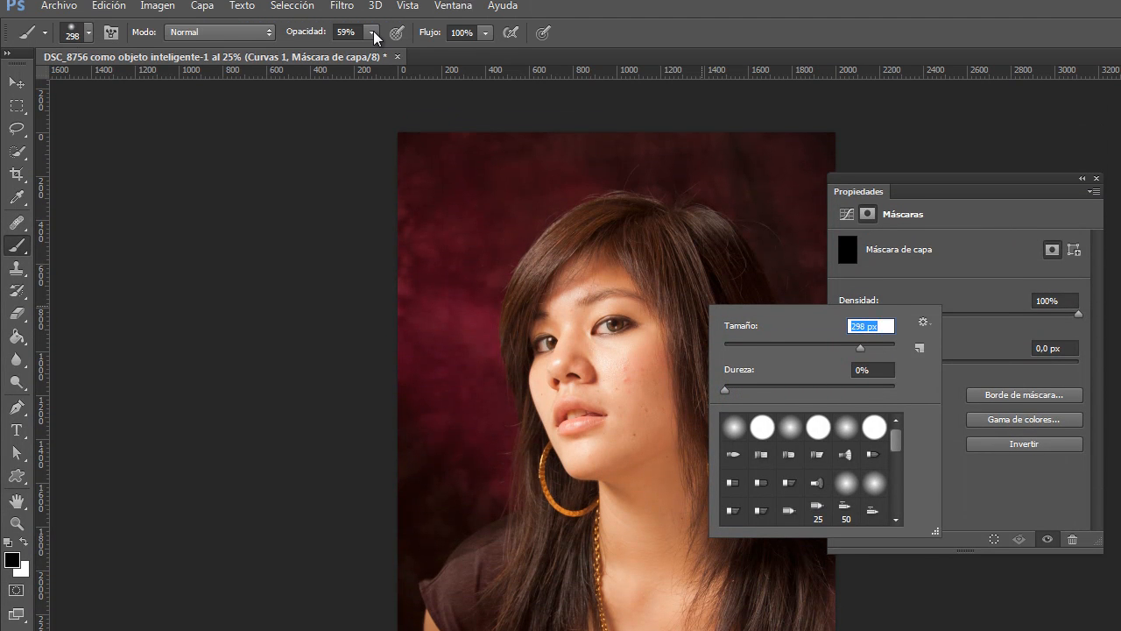
{"action": "left_click", "coordinate": [374, 33]}
{"action": "left_click_drag", "start_coordinate": [373, 51], "coordinate": [370, 52]}
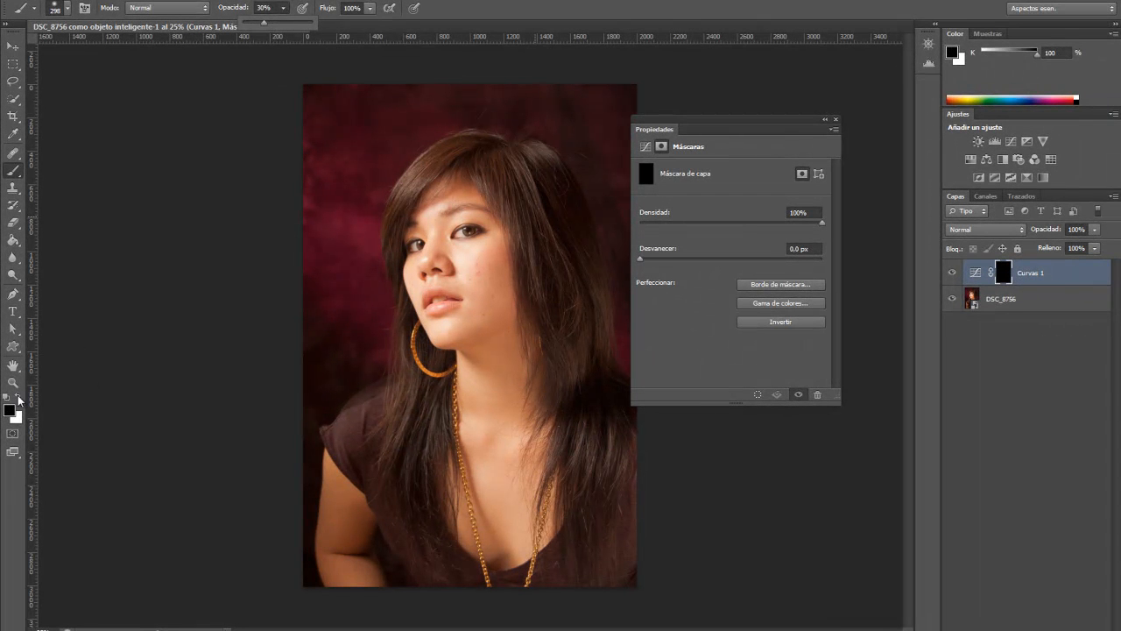
{"action": "left_click", "coordinate": [19, 396]}
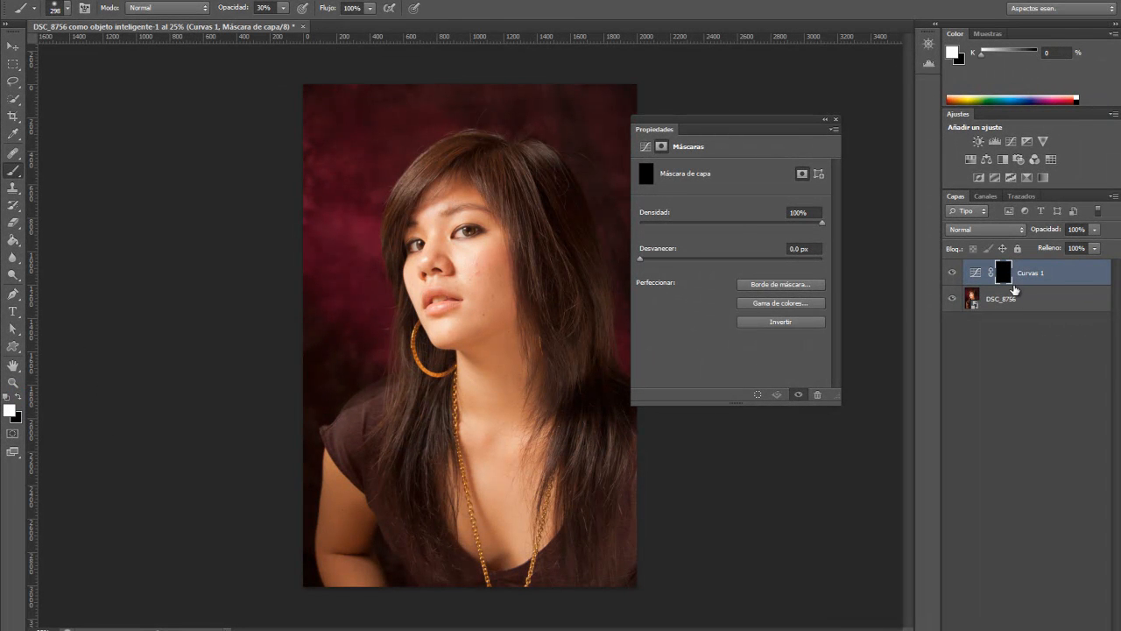
Paint white on the Curves mask over the crown, fringe and long strands on both sides to lighten the hair
{"action": "left_click", "coordinate": [565, 249]}
{"action": "mouse_move", "coordinate": [556, 223]}
{"action": "left_mouse_down"}
{"action": "mouse_move", "coordinate": [537, 188]}
{"action": "mouse_move", "coordinate": [489, 159]}
{"action": "left_mouse_up"}
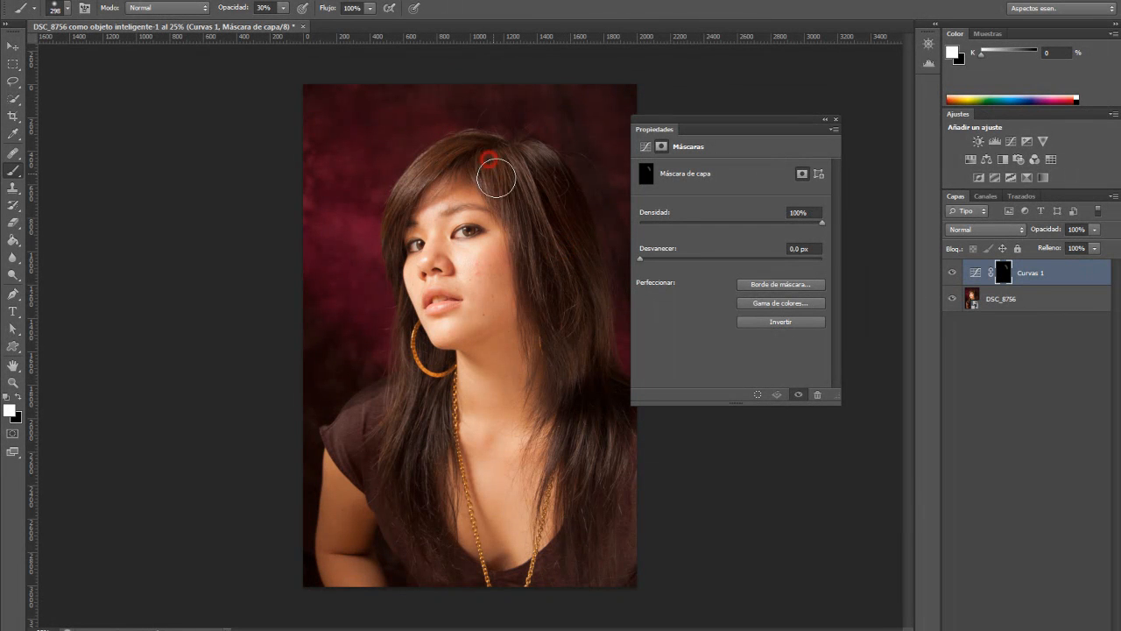
{"action": "left_click", "coordinate": [572, 224]}
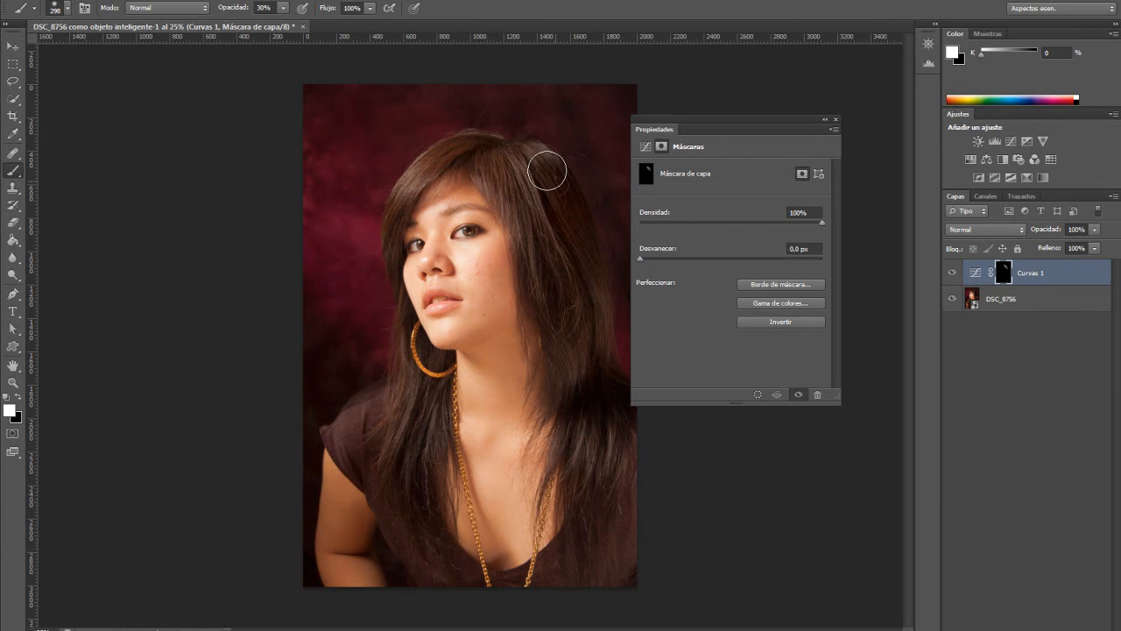
{"action": "left_click", "coordinate": [578, 237]}
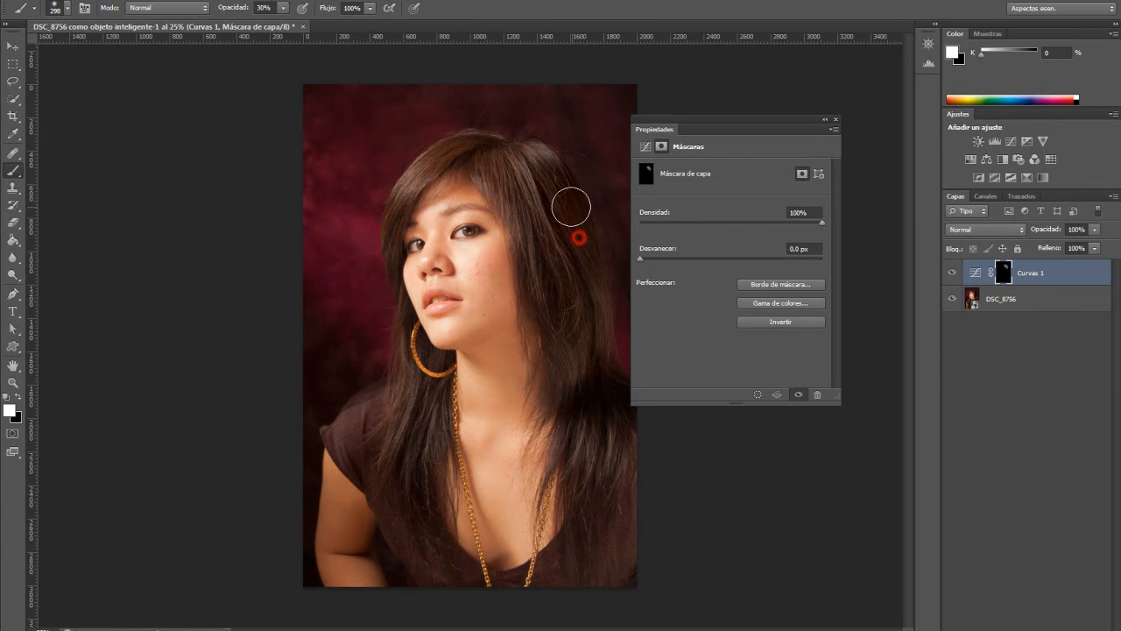
{"action": "left_click", "coordinate": [532, 157]}
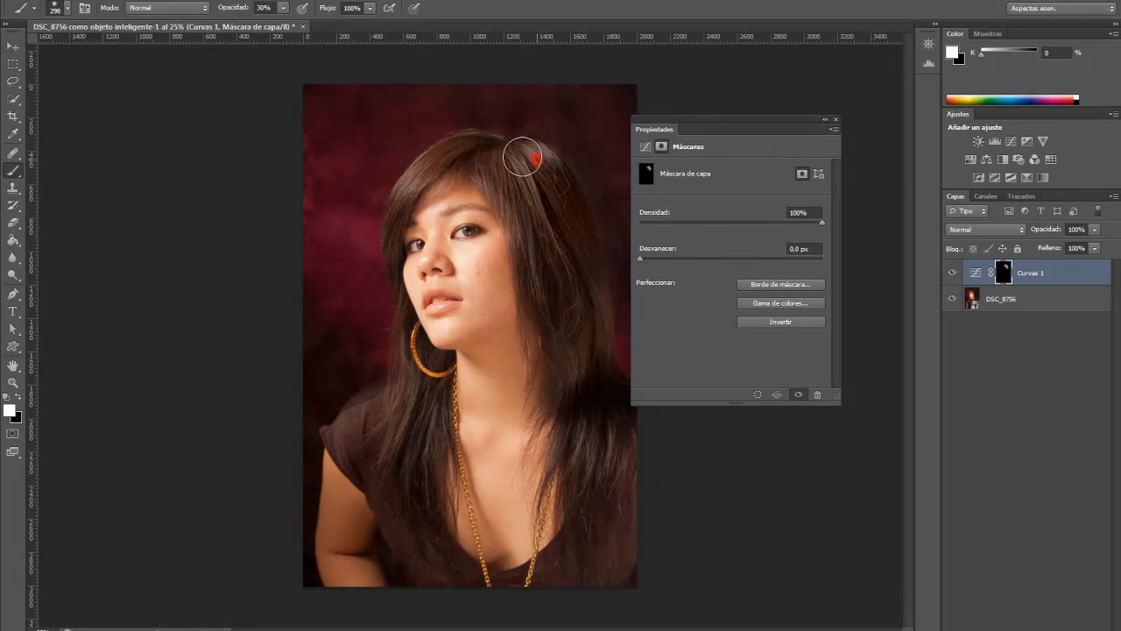
{"action": "left_click", "coordinate": [474, 151]}
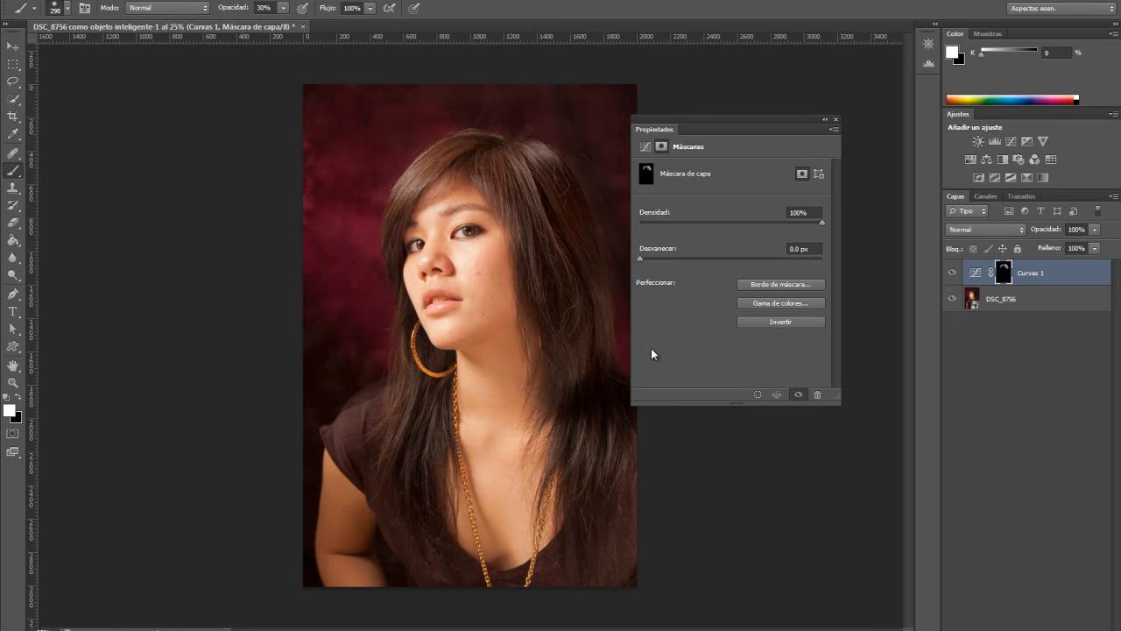
{"action": "left_click", "coordinate": [596, 386]}
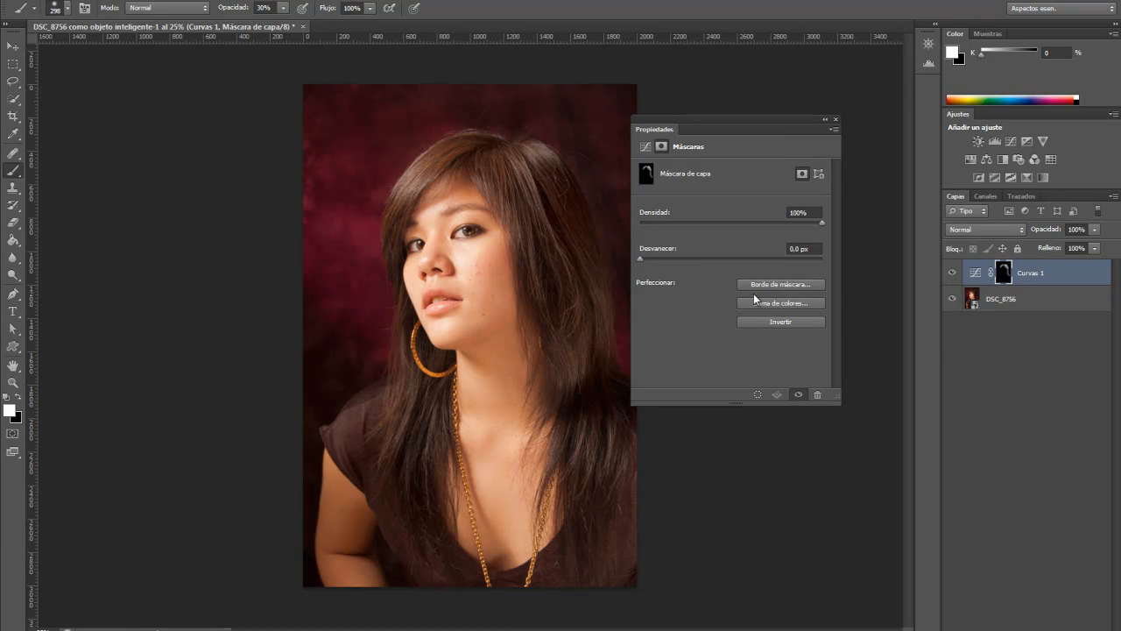
{"action": "left_click", "coordinate": [409, 384]}
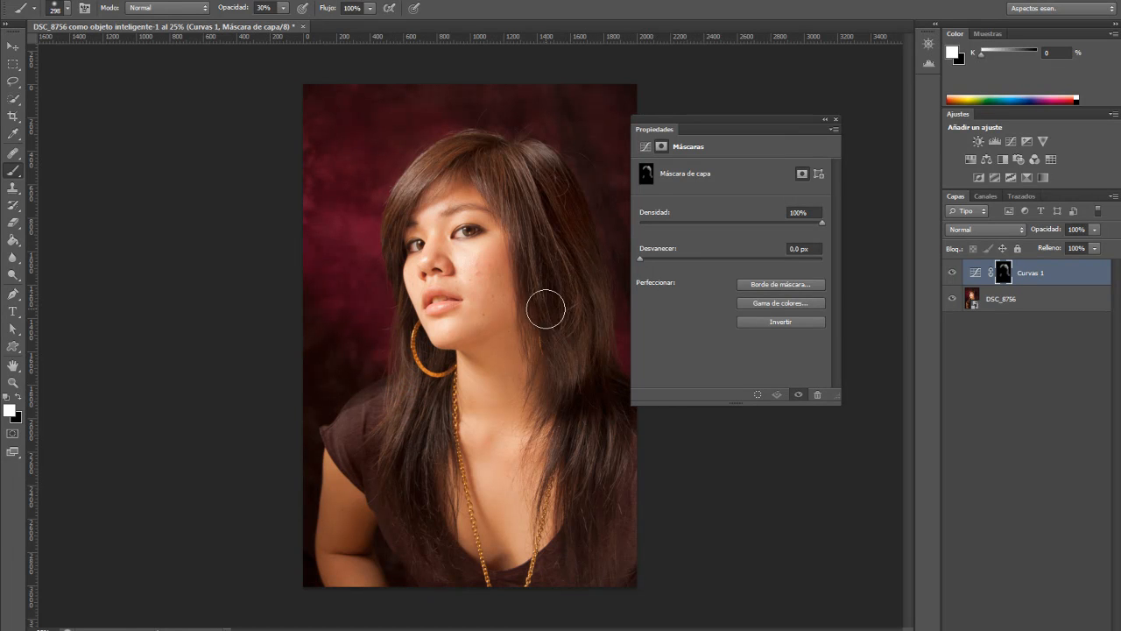
{"action": "left_click", "coordinate": [557, 198]}
Switch to black and paint on the Curves mask to reduce the lightening around the hair's upper outer edge
{"action": "left_click", "coordinate": [19, 396]}
{"action": "left_click", "coordinate": [563, 203]}
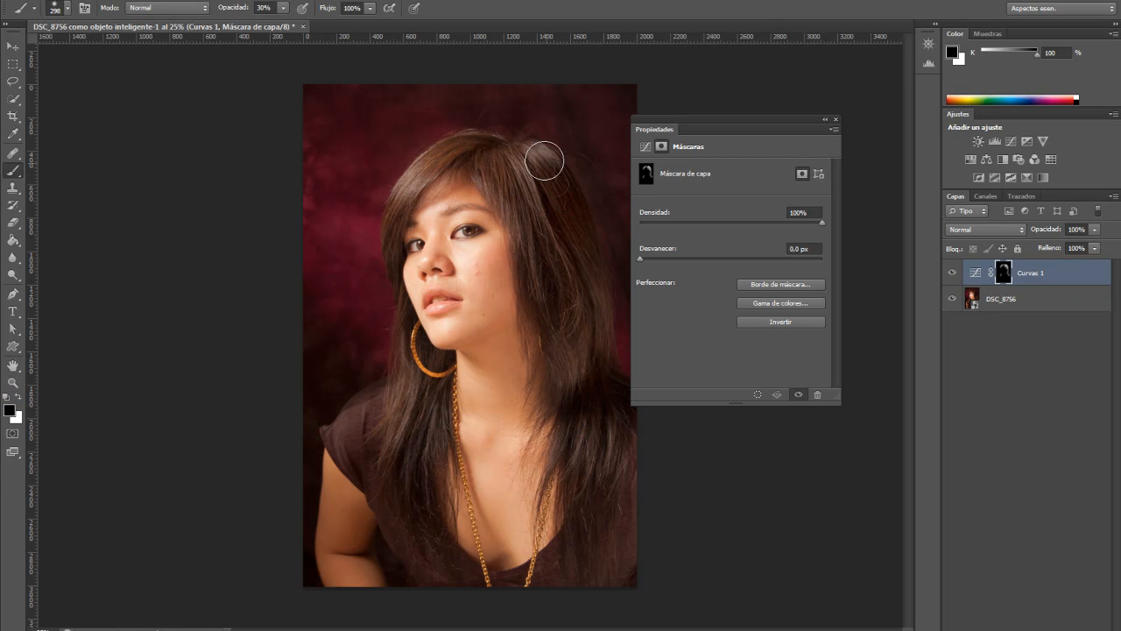
{"action": "left_click", "coordinate": [578, 172]}
{"action": "left_click", "coordinate": [565, 156]}
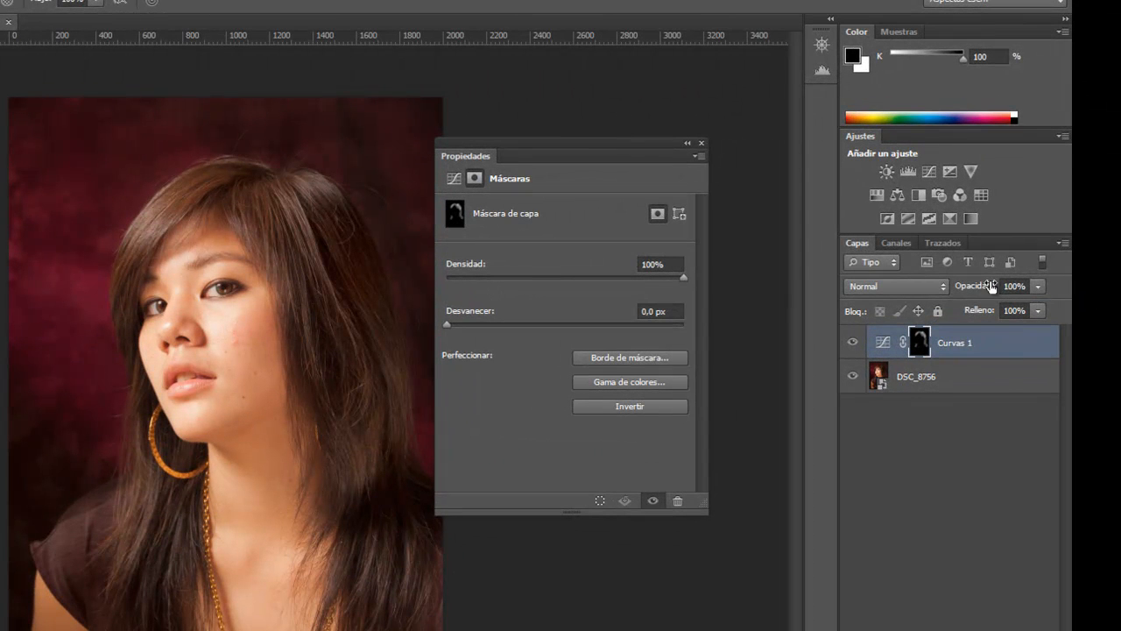
Set the Curves layer's opacity to 85%, and inspect its mask on its own before returning to the portrait
{"action": "left_click", "coordinate": [1038, 286]}
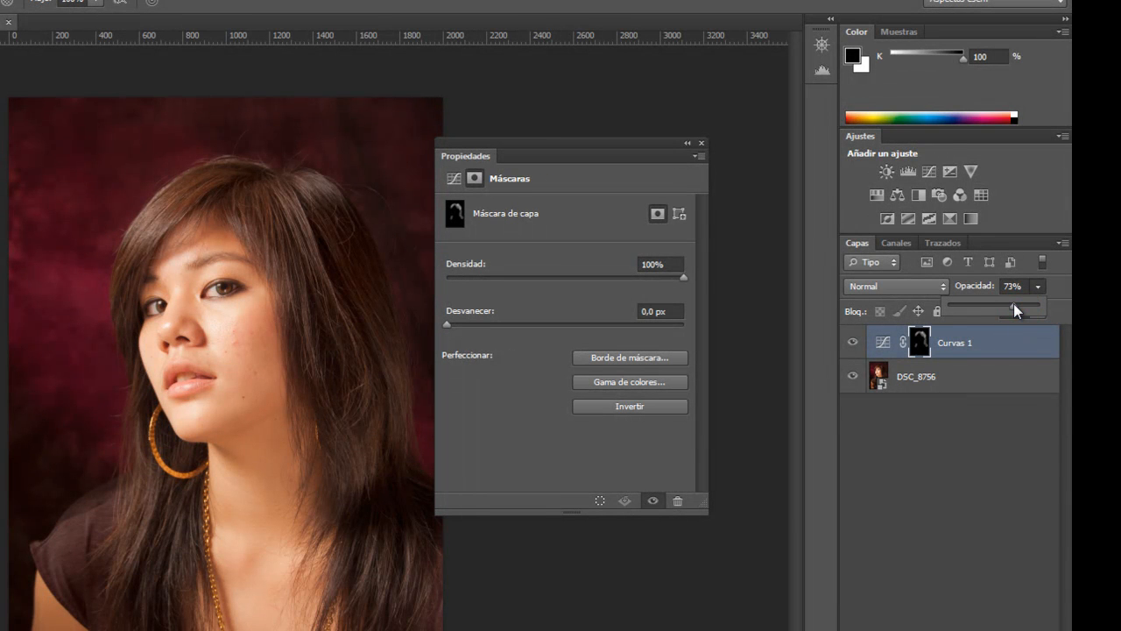
{"action": "left_click_drag", "start_coordinate": [1022, 302], "coordinate": [1025, 302]}
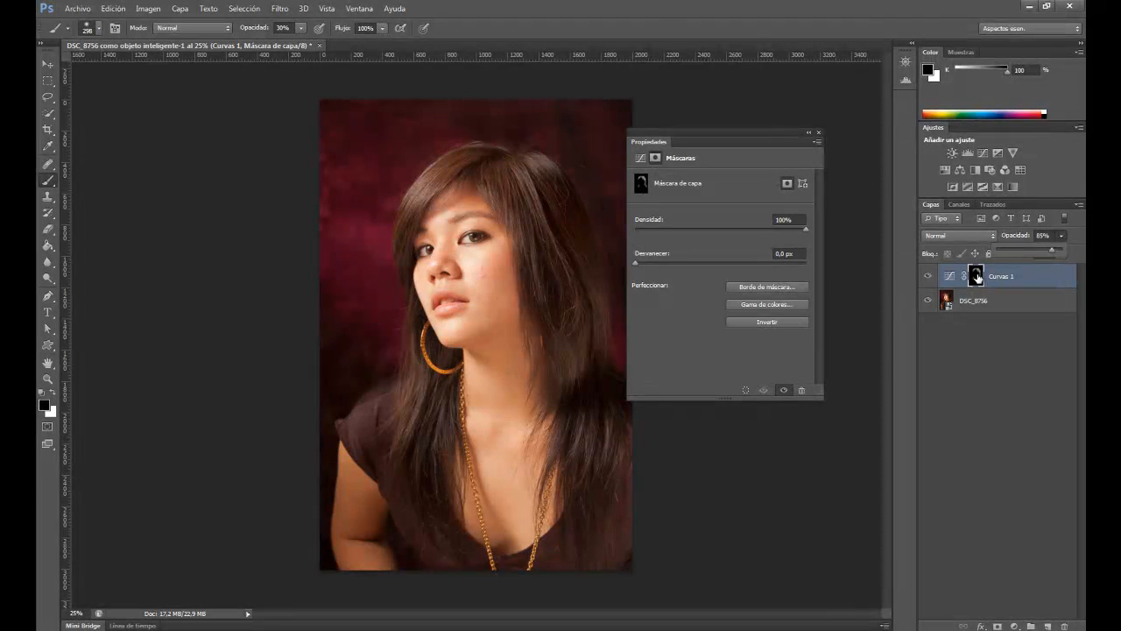
{"action": "left_click", "coordinate": [978, 277], "text": "alt"}
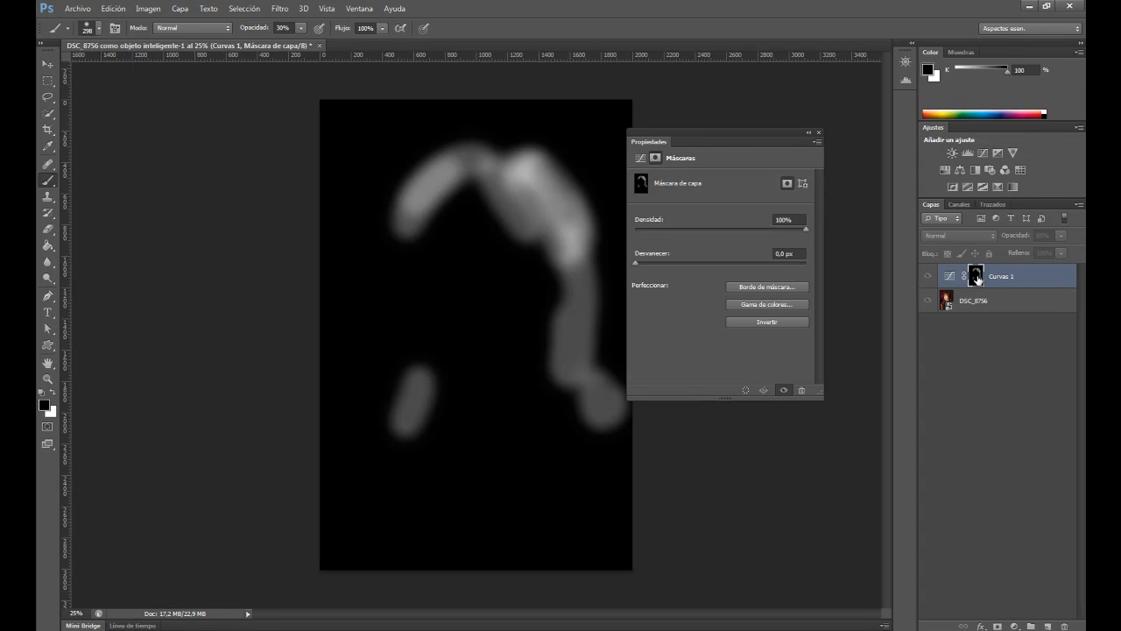
{"action": "left_click", "coordinate": [977, 278], "text": "alt"}
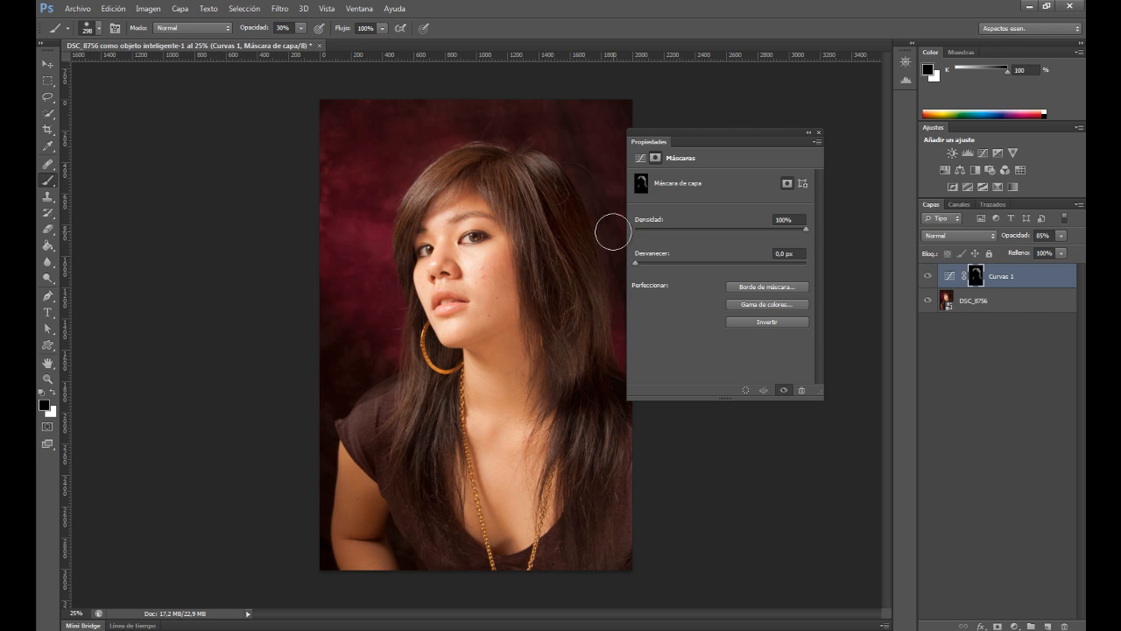
{"action": "left_click", "coordinate": [819, 134]}
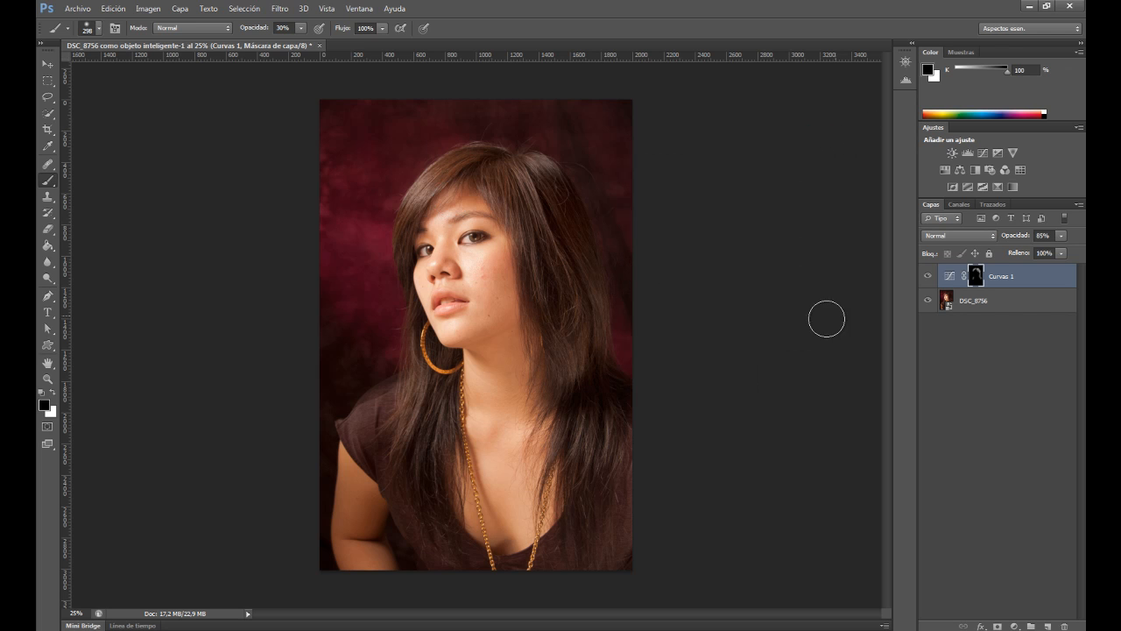
Duplicate the DSC_8756 smart object layer and rename the copy nitidez
{"action": "left_click", "coordinate": [985, 307]}
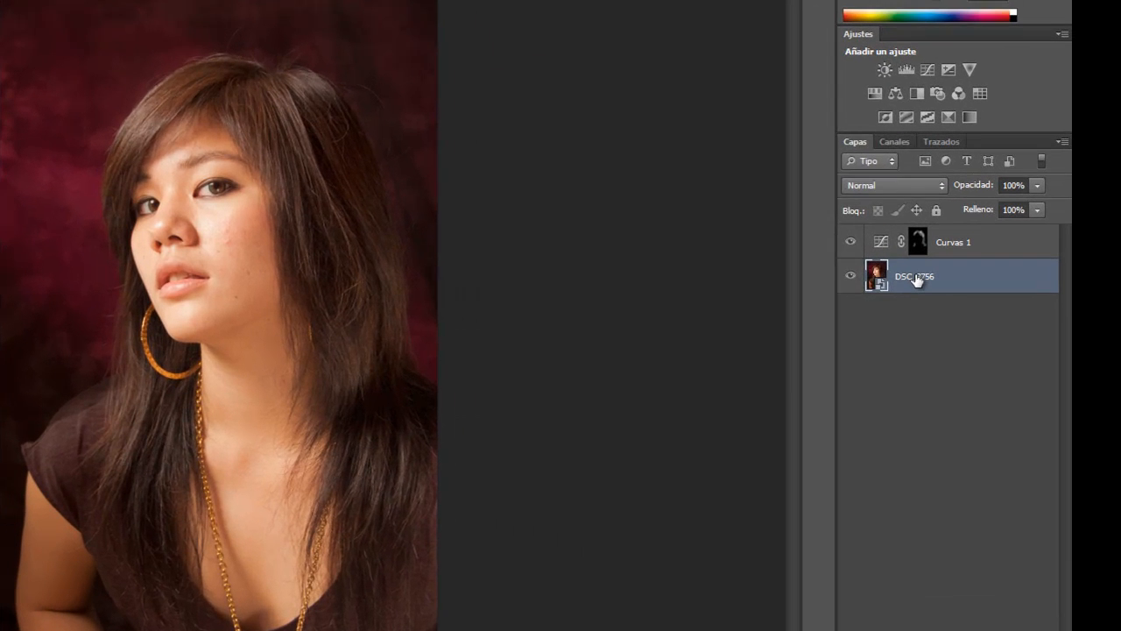
{"action": "right_click", "coordinate": [972, 300]}
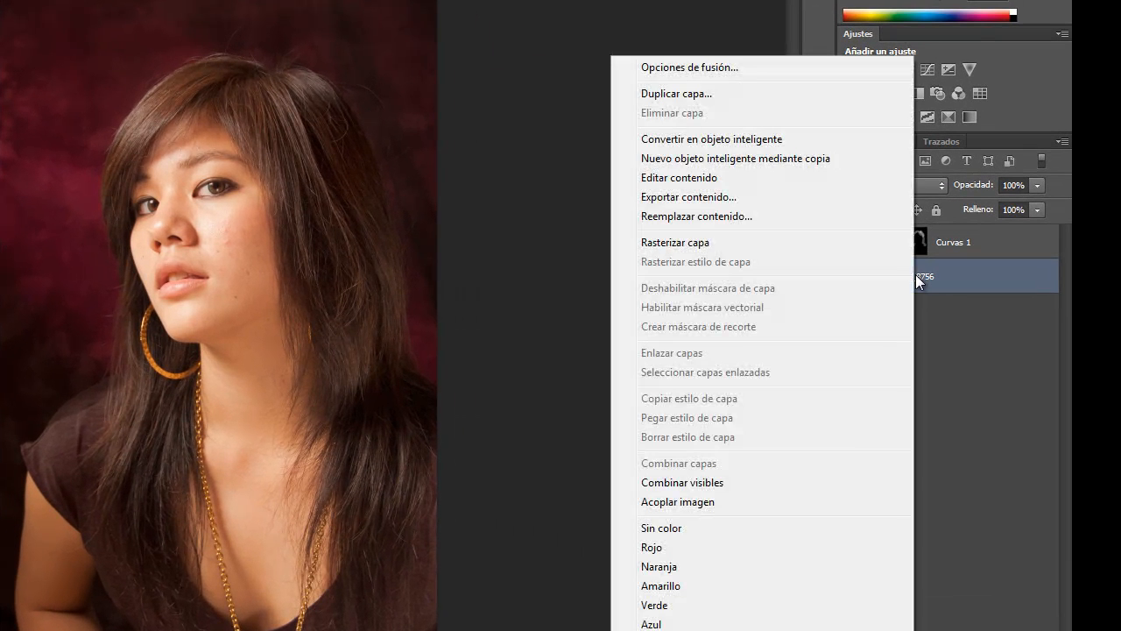
{"action": "left_click", "coordinate": [711, 91]}
{"action": "left_click", "coordinate": [513, 133]}
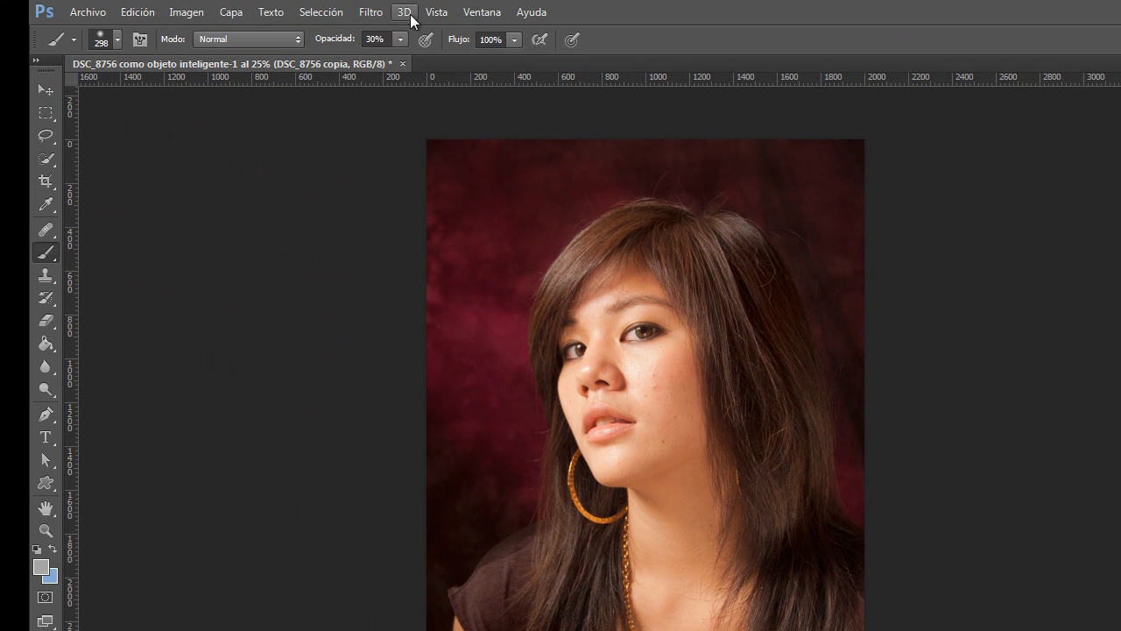
{"action": "left_click", "coordinate": [374, 12]}
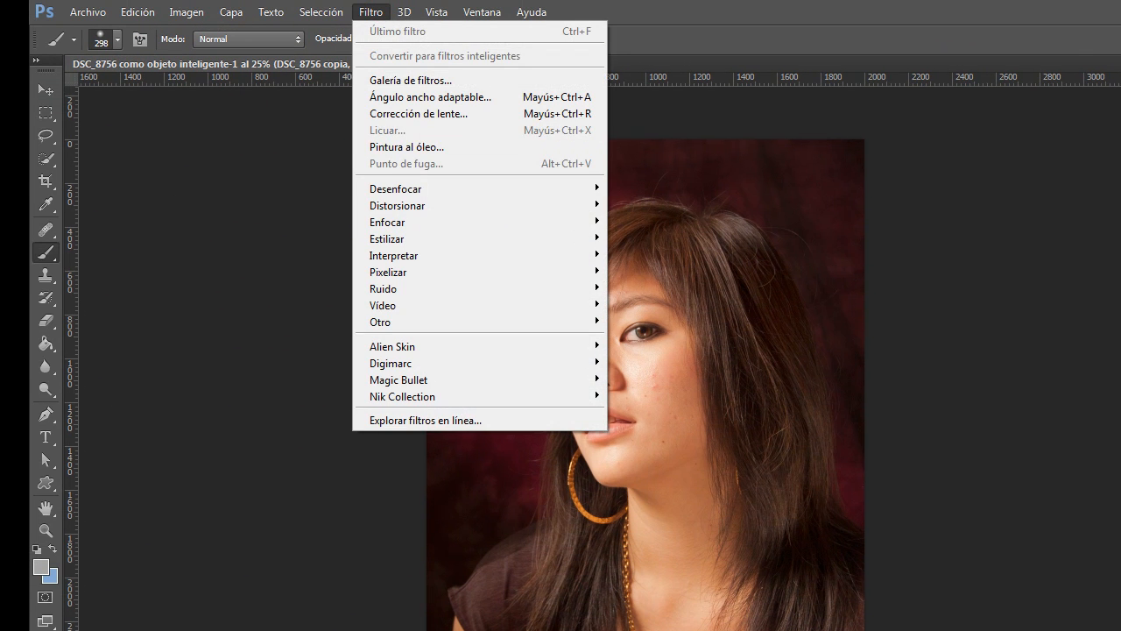
{"action": "key", "text": "Escape"}
{"action": "double_click", "coordinate": [1093, 352]}
{"action": "type", "text": "nitidez"}
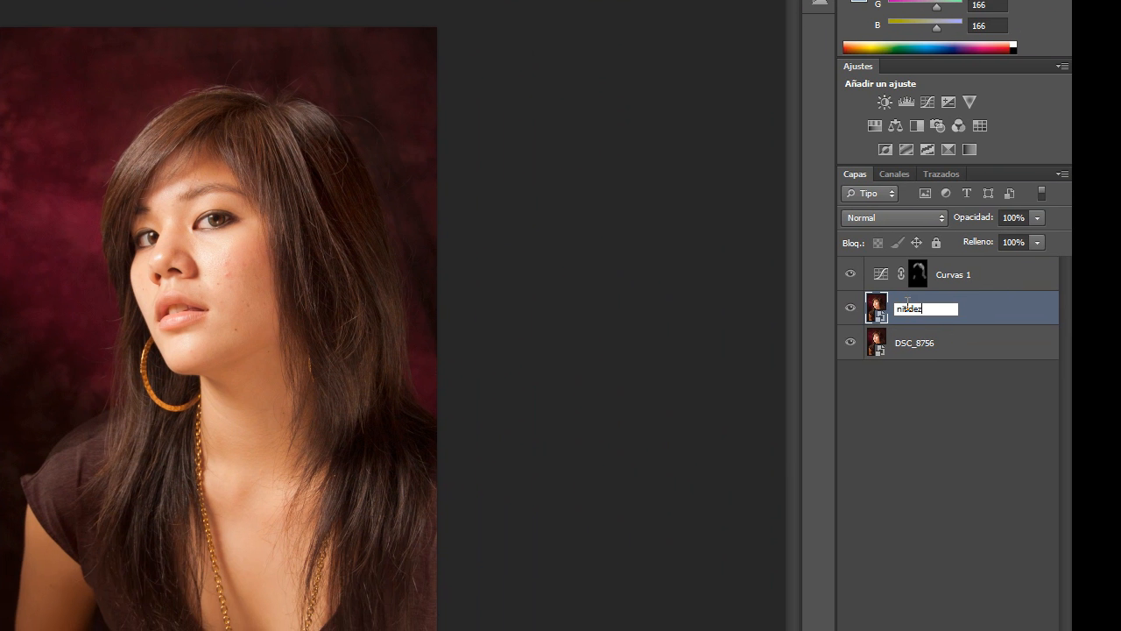
{"action": "key", "text": "Return"}
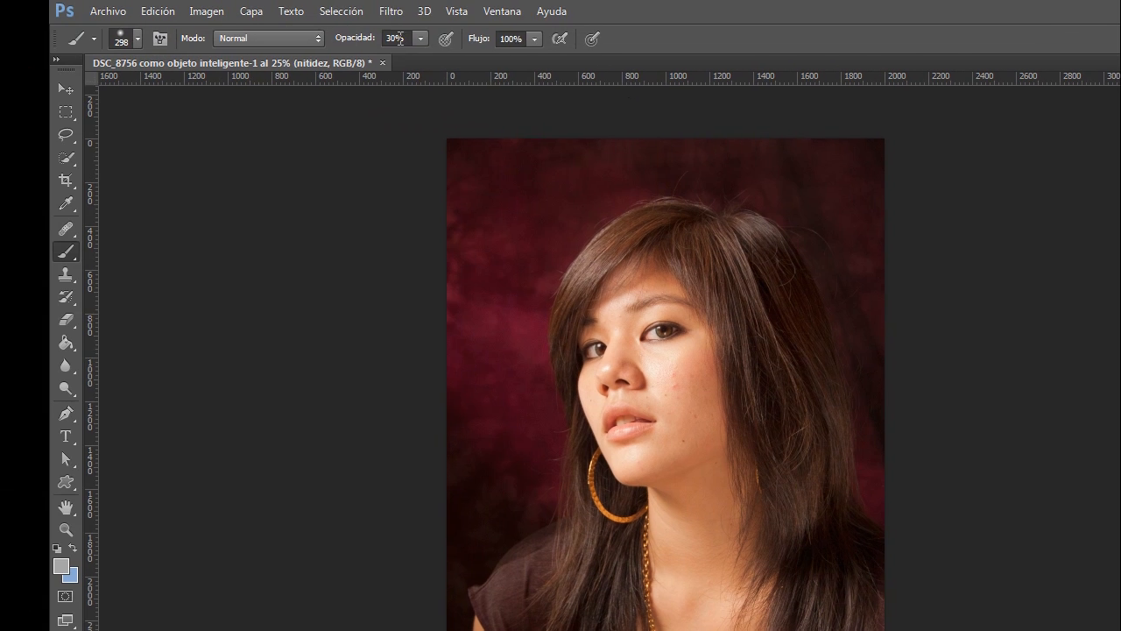
Apply a High Pass (Paso alto) smart filter with a 7.0-pixel radius to the nitidez layer, checking the lip detail in the preview
{"action": "left_click", "coordinate": [392, 12]}
{"action": "mouse_move", "coordinate": [426, 324]}
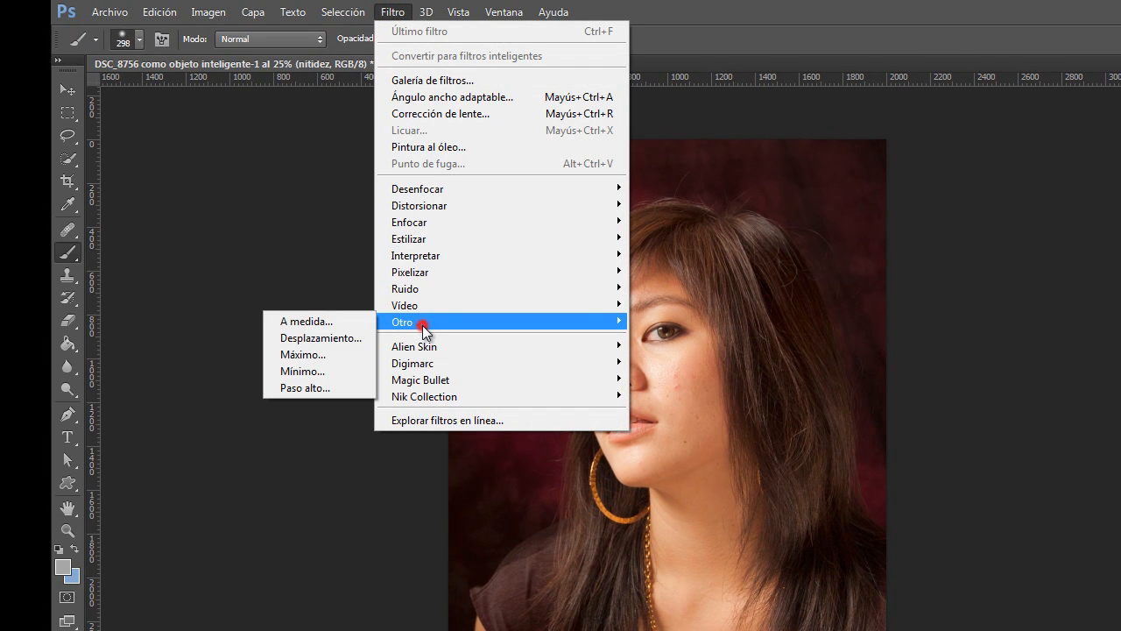
{"action": "left_click", "coordinate": [339, 387]}
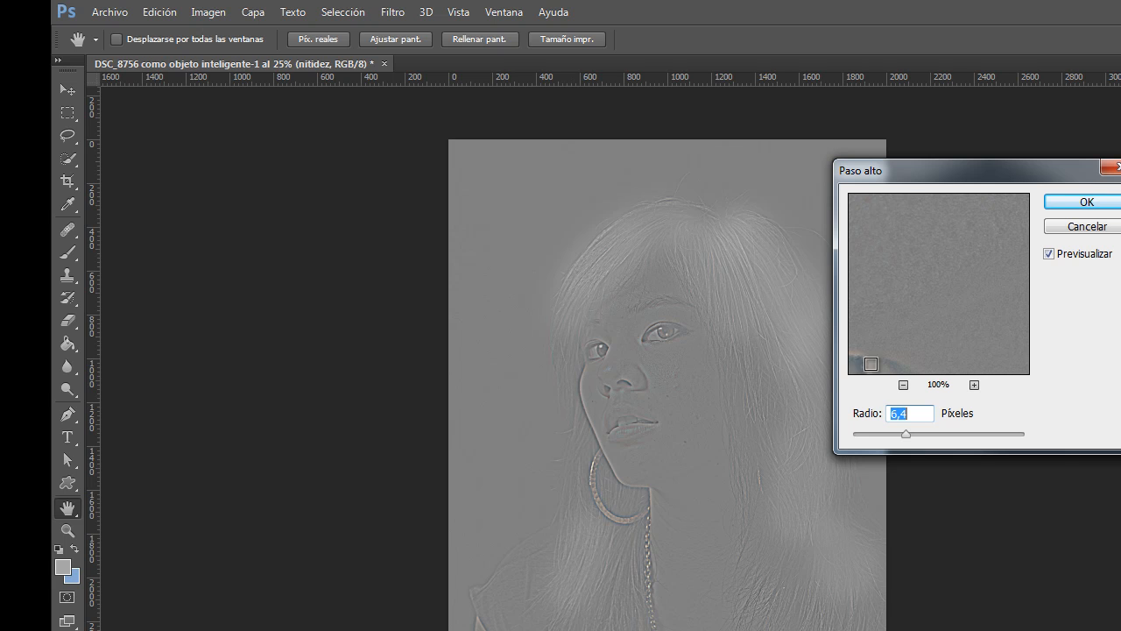
{"action": "left_click_drag", "start_coordinate": [907, 435], "coordinate": [915, 434]}
{"action": "left_click_drag", "start_coordinate": [917, 432], "coordinate": [922, 433]}
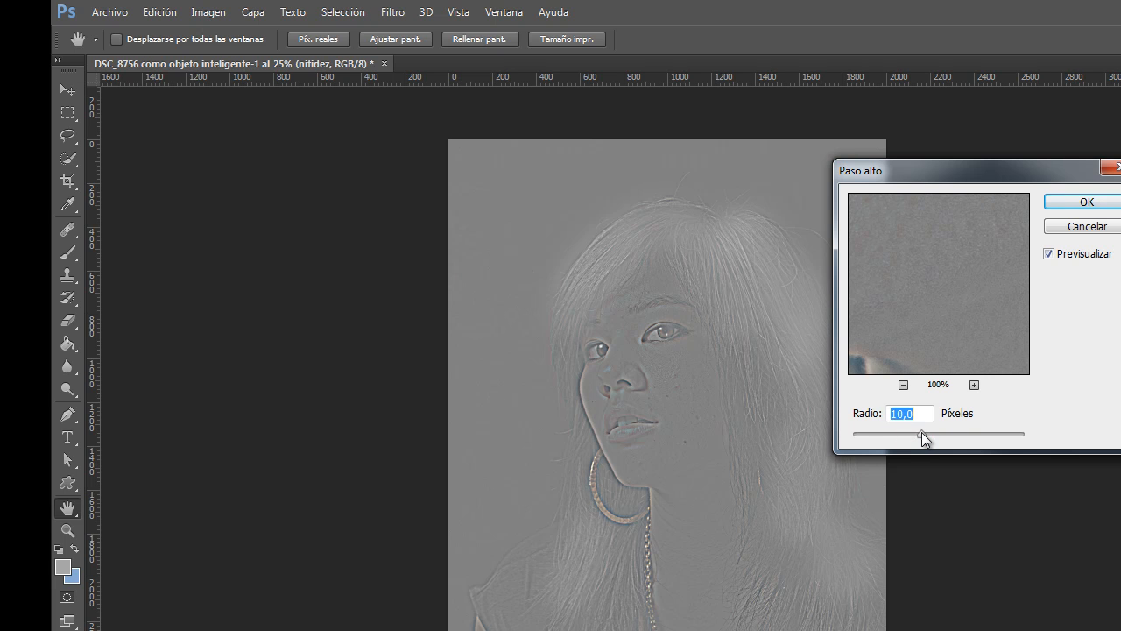
{"action": "left_click_drag", "start_coordinate": [901, 297], "coordinate": [993, 321]}
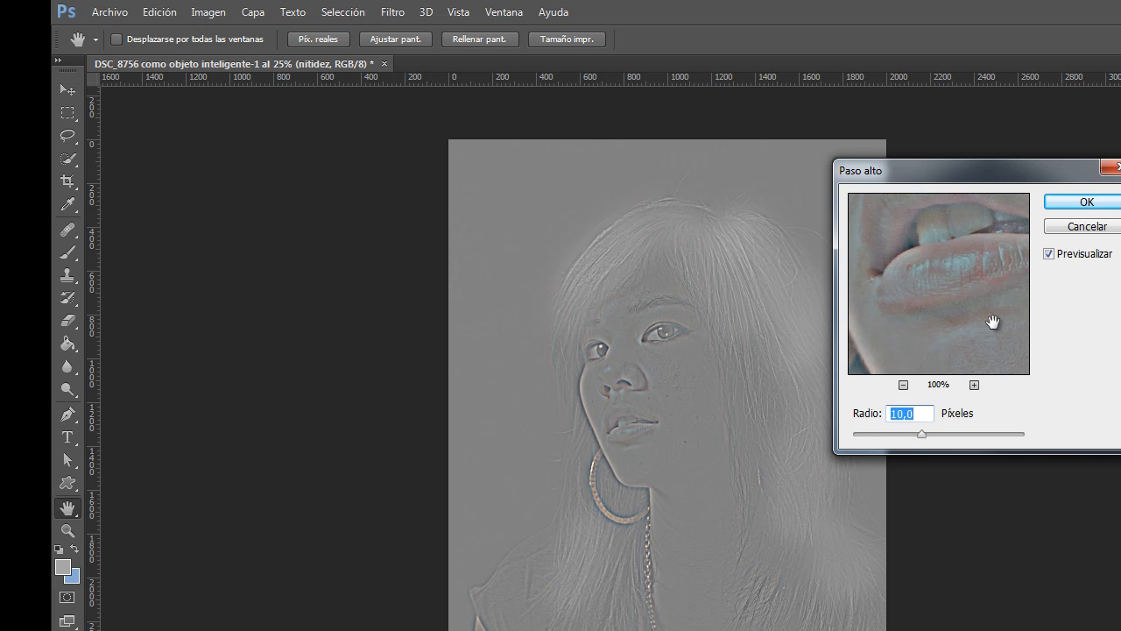
{"action": "left_click_drag", "start_coordinate": [958, 262], "coordinate": [964, 333]}
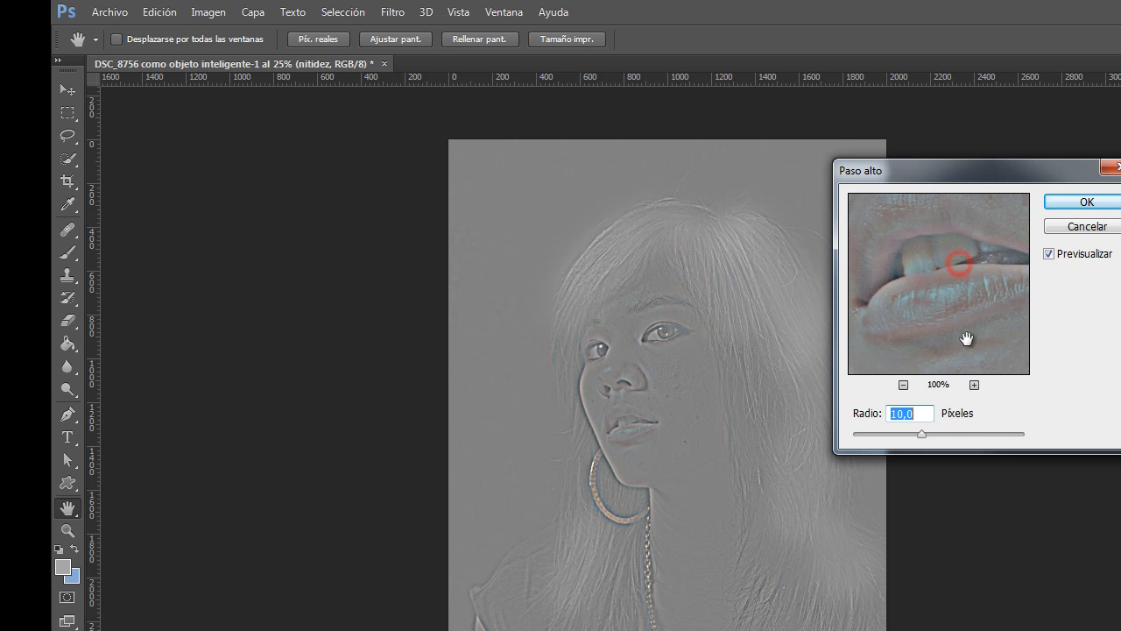
{"action": "left_click_drag", "start_coordinate": [923, 434], "coordinate": [919, 433]}
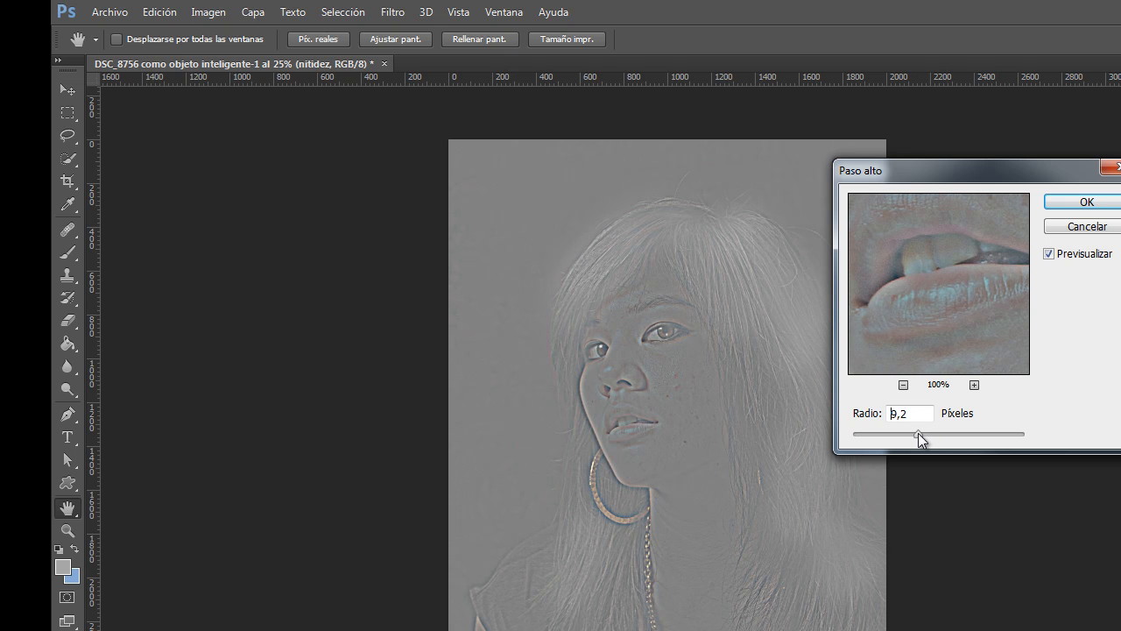
{"action": "left_click_drag", "start_coordinate": [912, 435], "coordinate": [910, 433]}
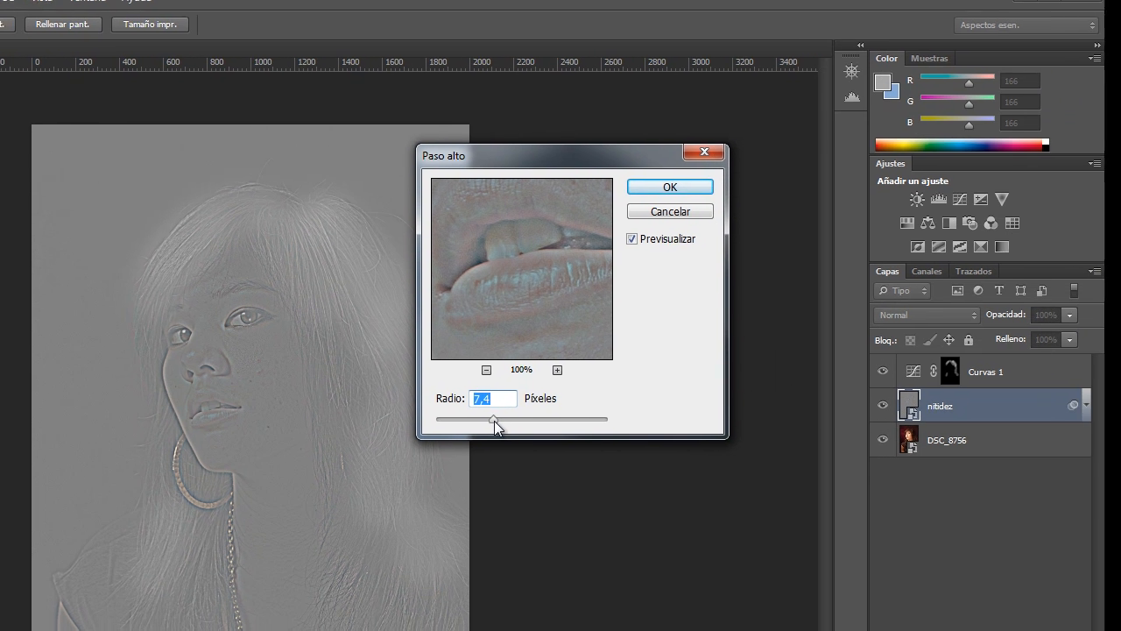
{"action": "left_click_drag", "start_coordinate": [495, 422], "coordinate": [492, 422]}
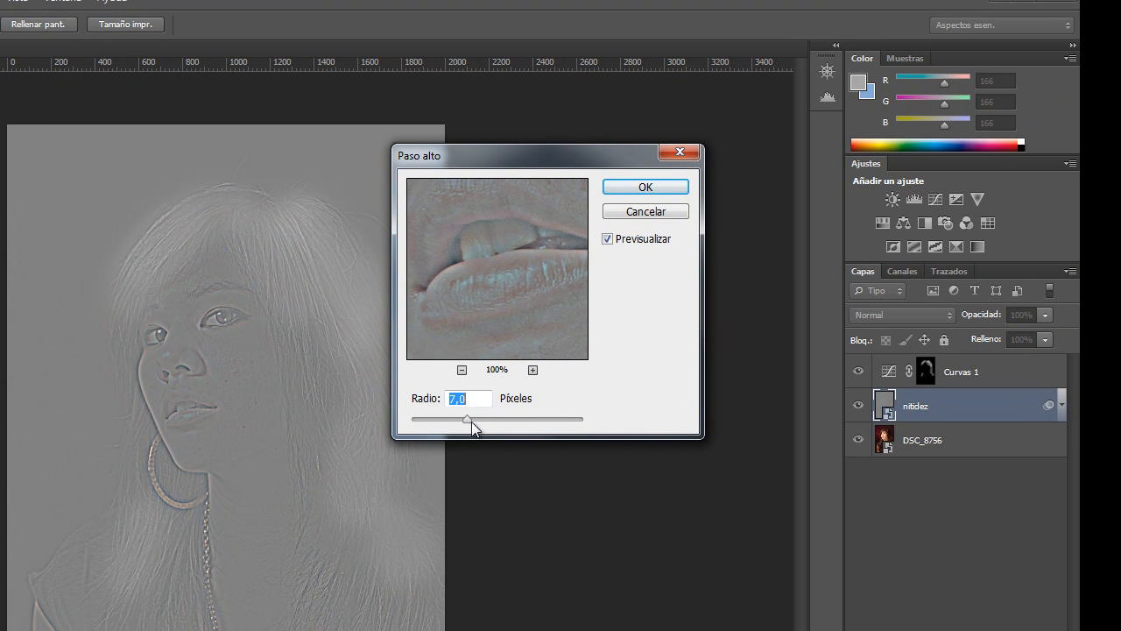
{"action": "left_click_drag", "start_coordinate": [550, 274], "coordinate": [524, 270]}
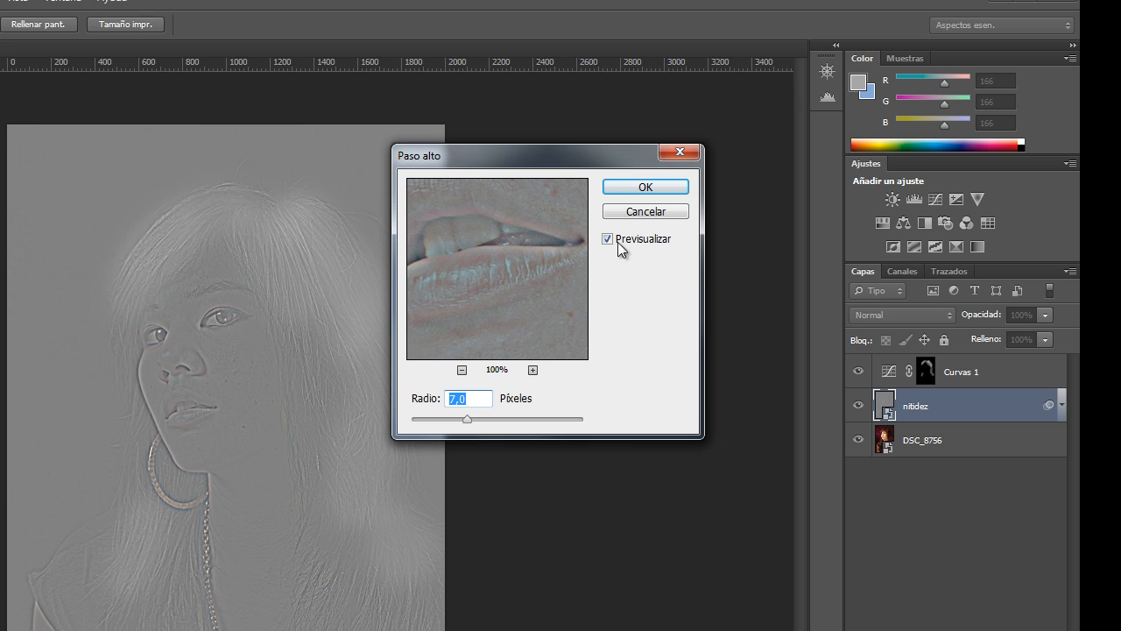
{"action": "left_click", "coordinate": [646, 187]}
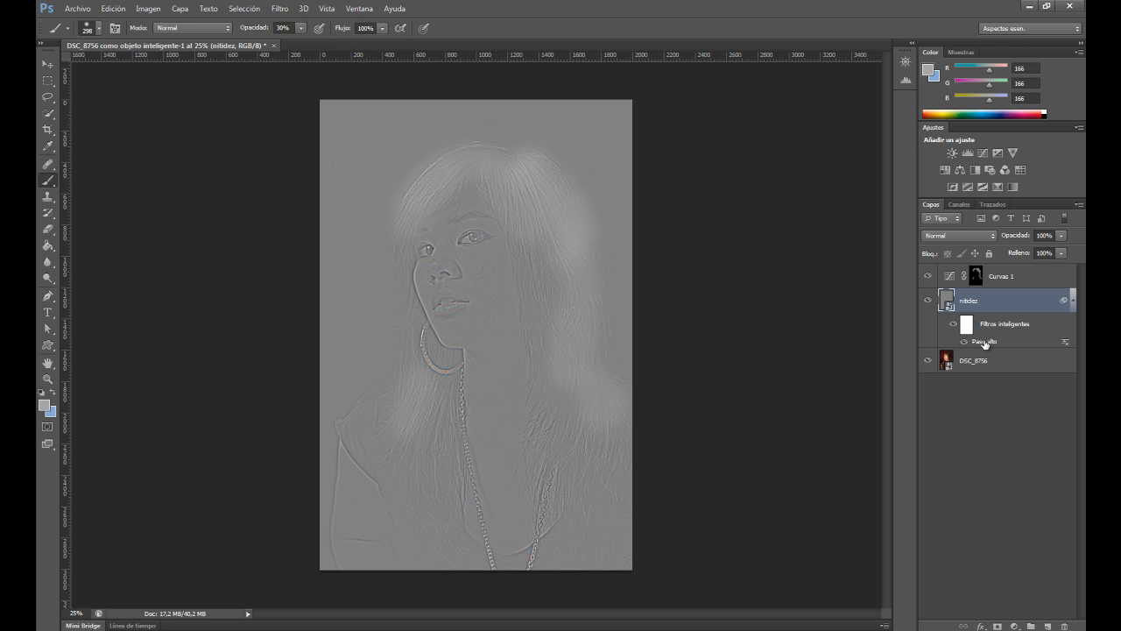
Review the High Pass smart filter's settings without changing them, and set the nitidez layer's blend mode to Overlay (Superponer)
{"action": "double_click", "coordinate": [991, 343]}
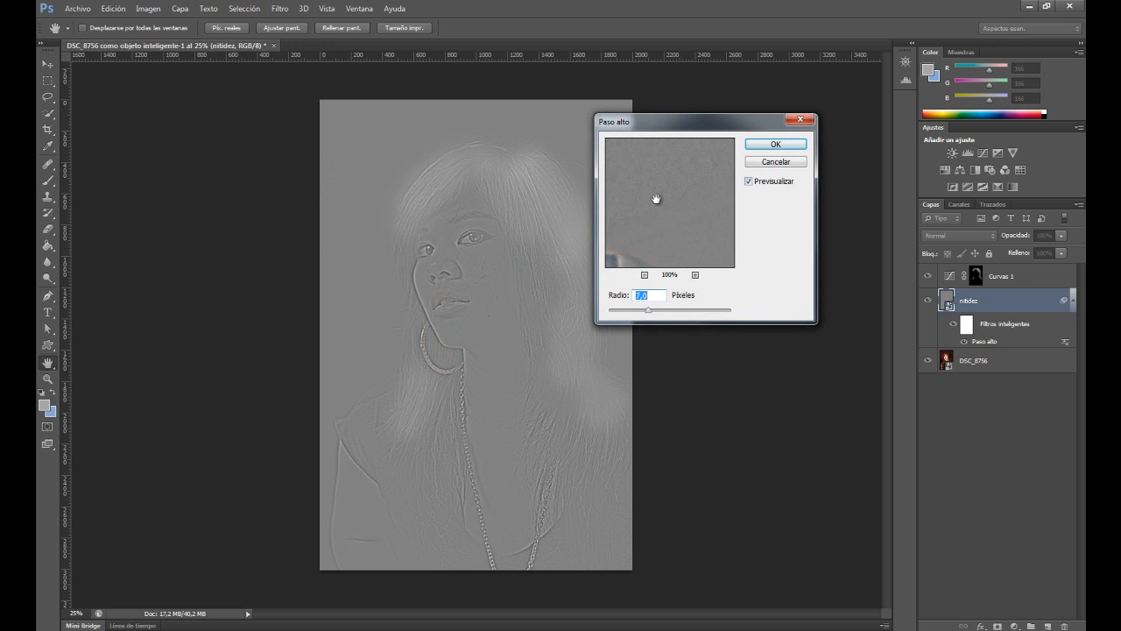
{"action": "left_click", "coordinate": [776, 162]}
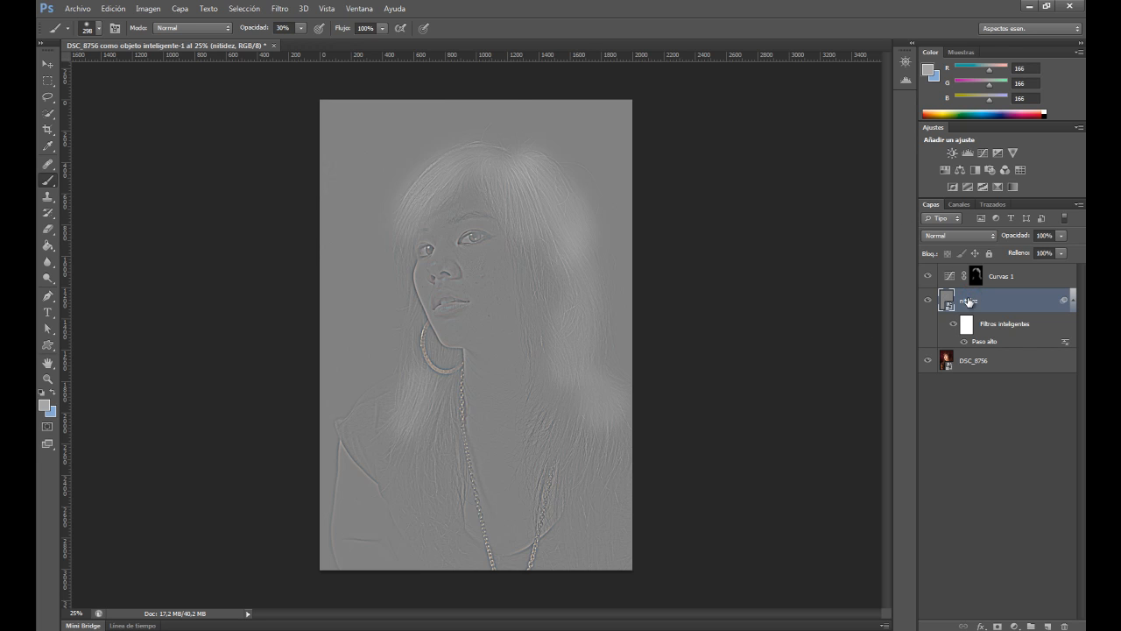
{"action": "left_click", "coordinate": [942, 236]}
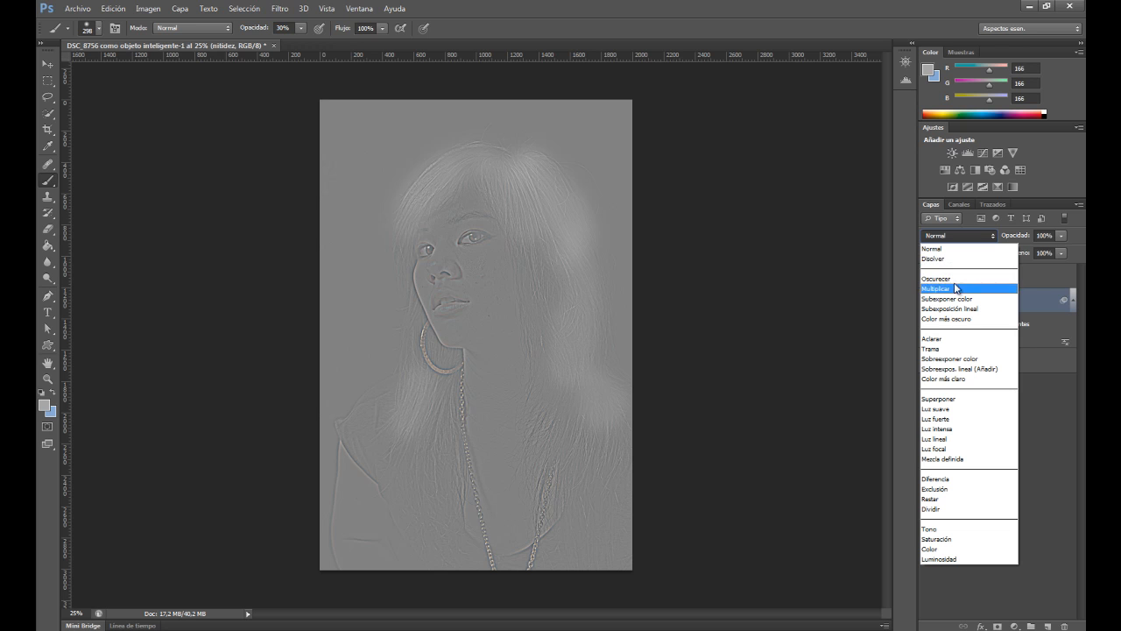
{"action": "left_click", "coordinate": [955, 398]}
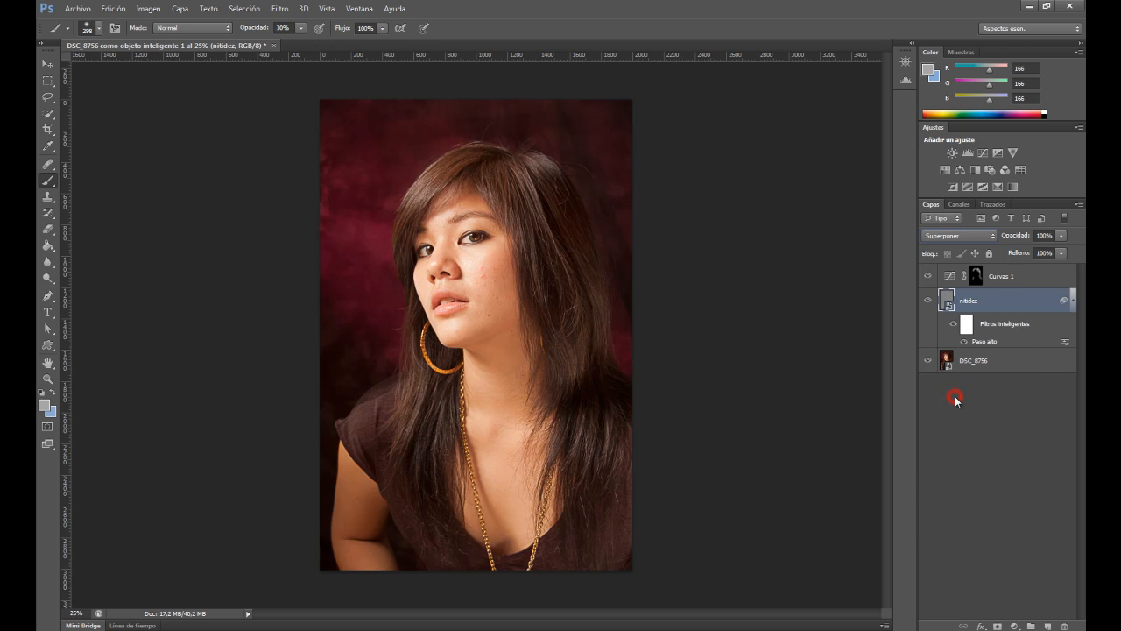
Compare the face and hair with and without the nitidez layer at 66.7% magnification to judge the sharpening on skin and strands
{"action": "left_click", "coordinate": [928, 301]}
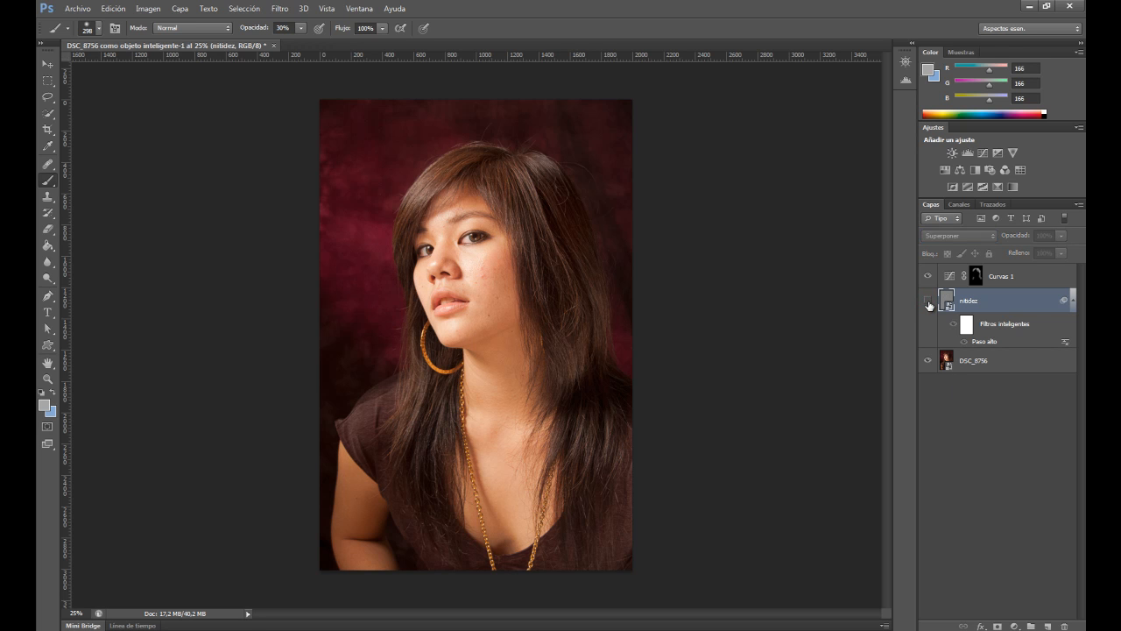
{"action": "left_click", "coordinate": [928, 301]}
{"action": "left_click", "coordinate": [48, 379]}
{"action": "left_click", "coordinate": [478, 234]}
{"action": "left_click", "coordinate": [478, 234]}
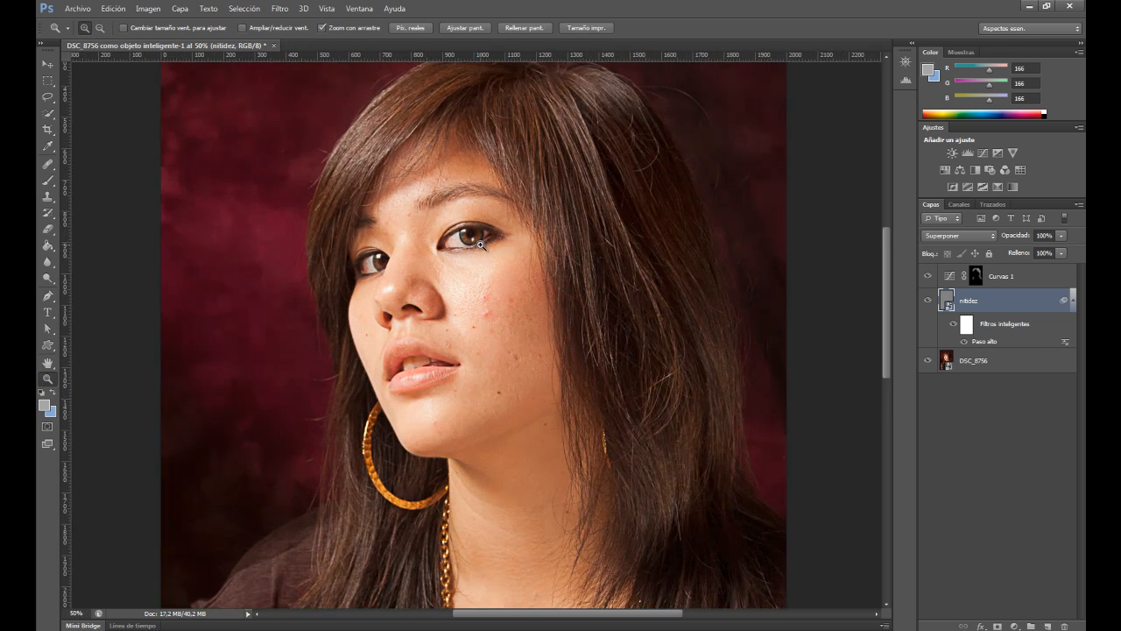
{"action": "left_click", "coordinate": [480, 244]}
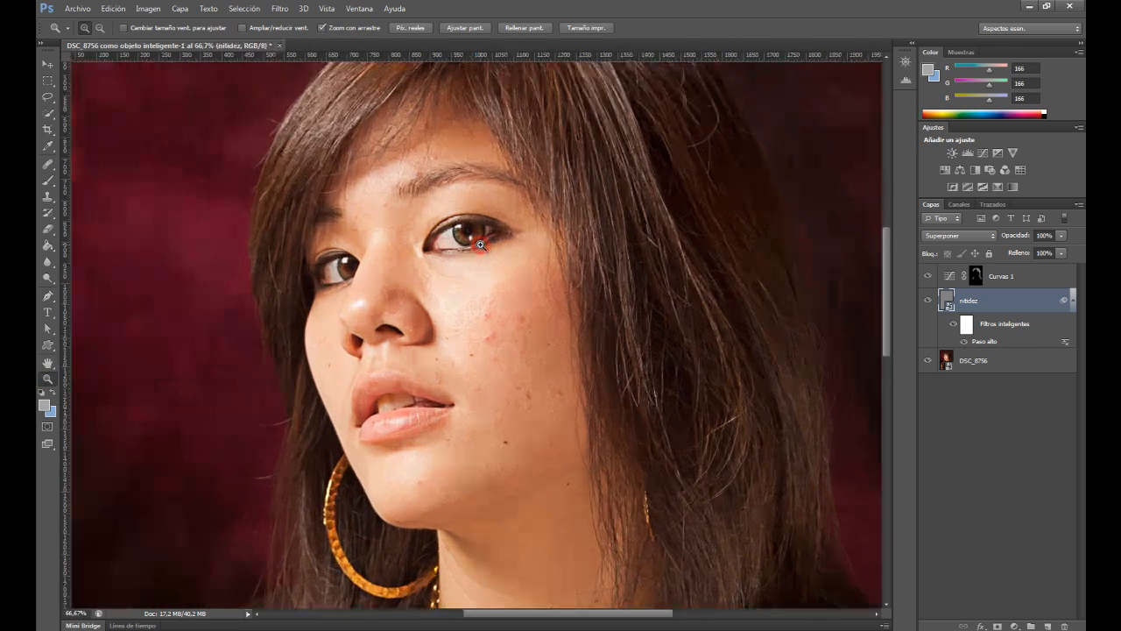
{"action": "left_click", "coordinate": [928, 301]}
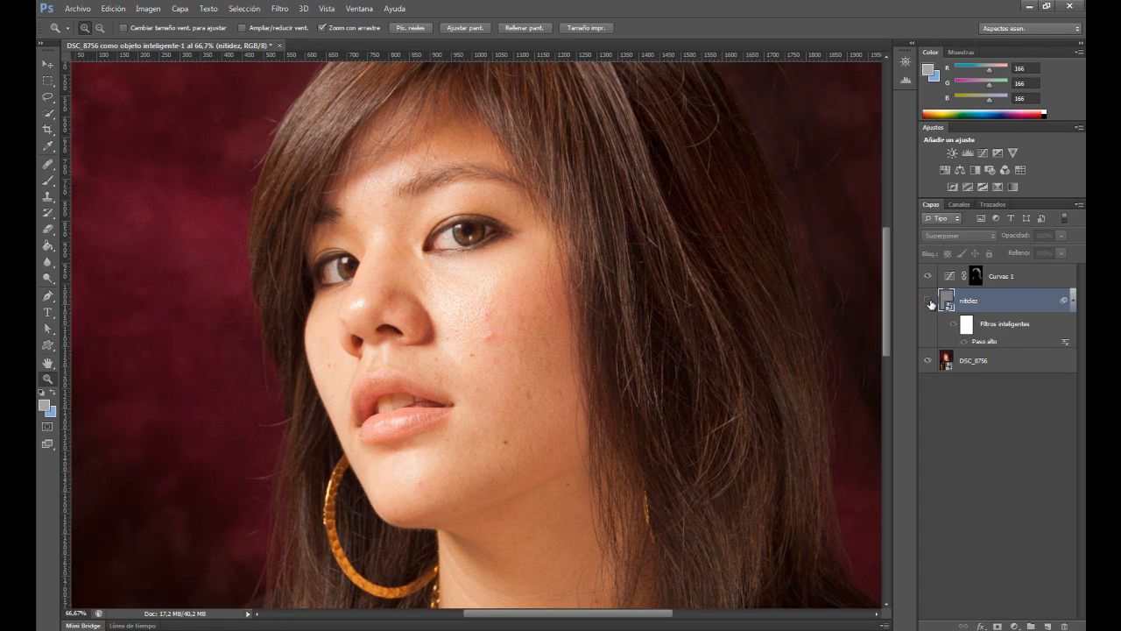
{"action": "left_click", "coordinate": [928, 301]}
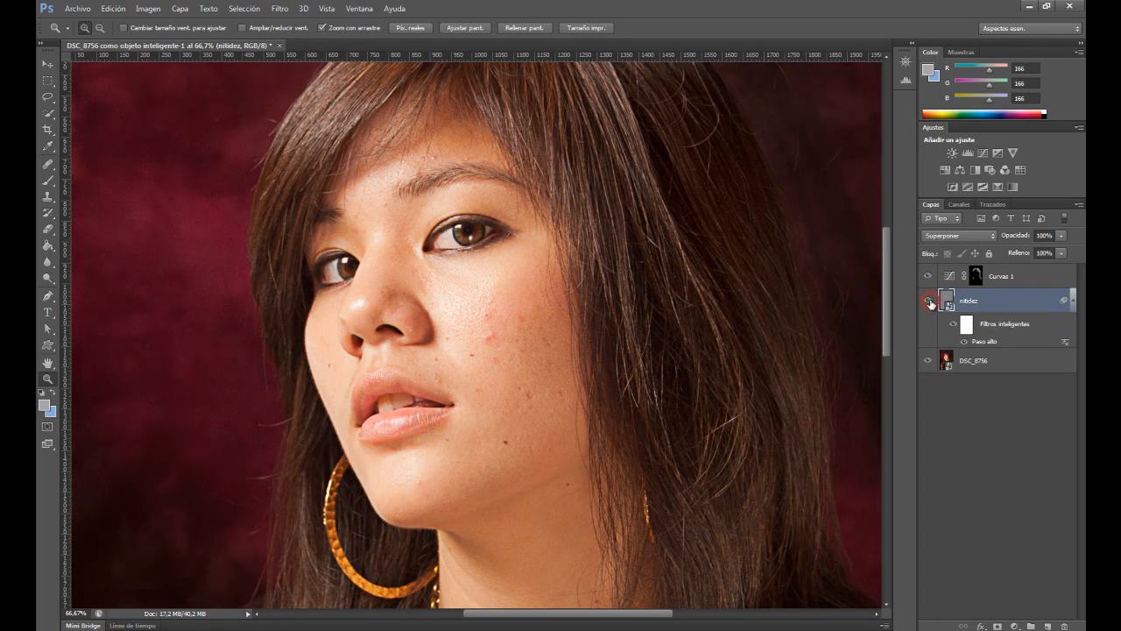
{"action": "left_click", "coordinate": [928, 301]}
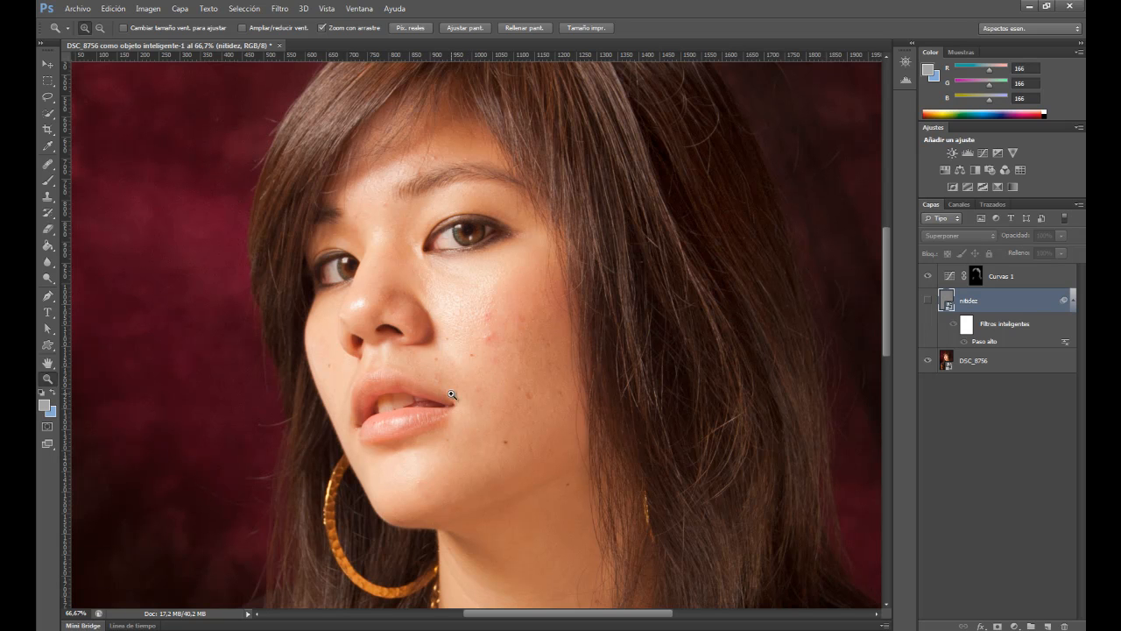
{"action": "left_click", "coordinate": [926, 302]}
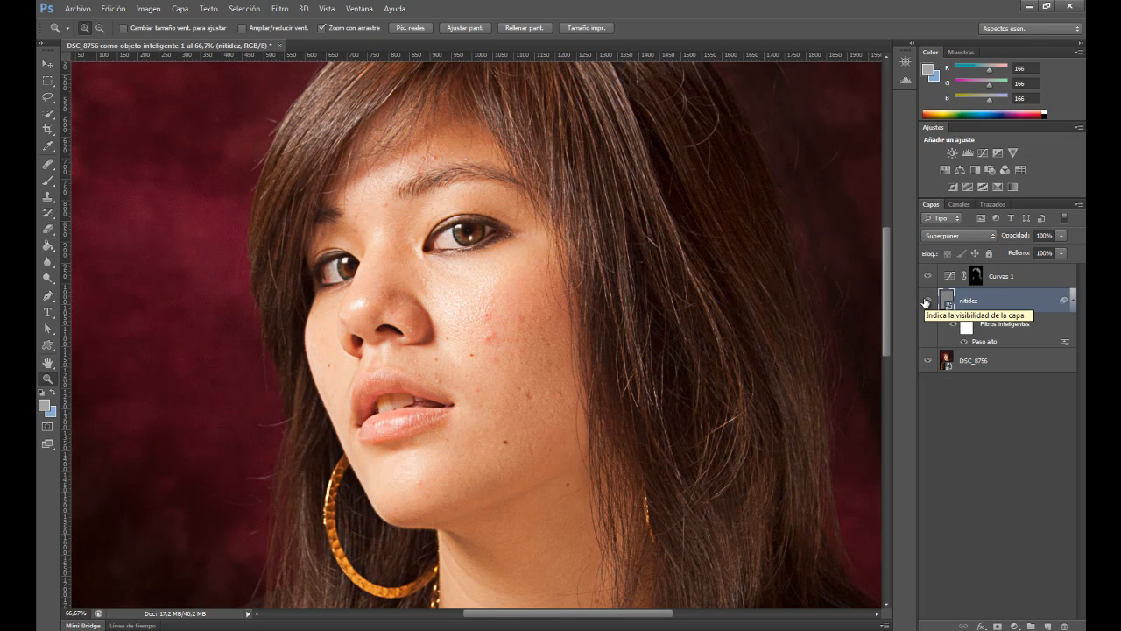
{"action": "left_click", "coordinate": [926, 301]}
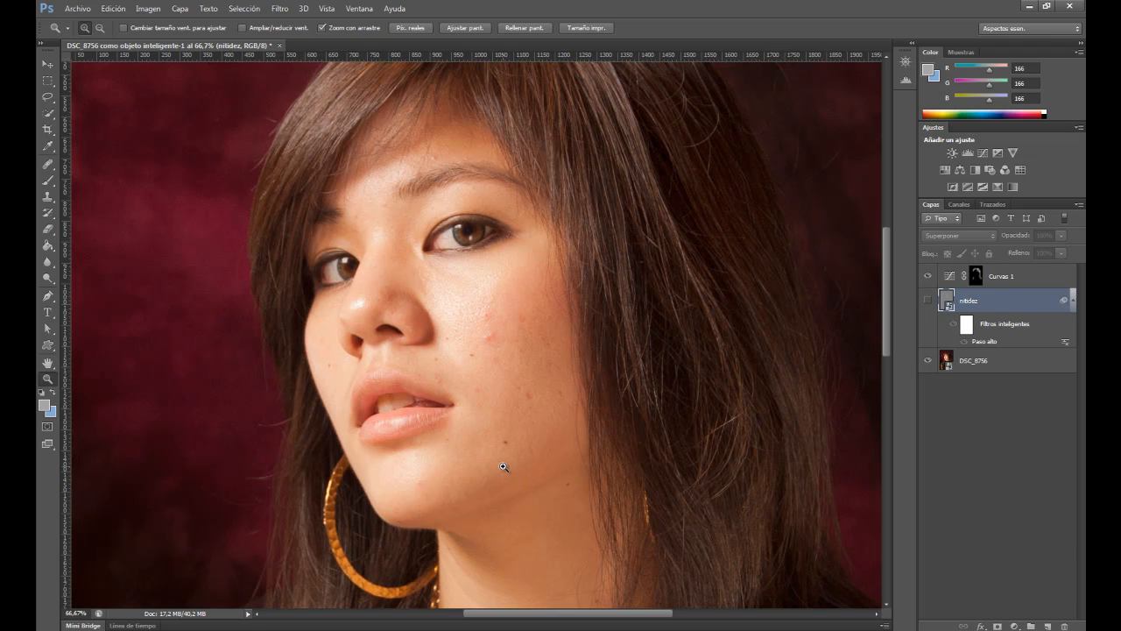
{"action": "left_click", "coordinate": [928, 300]}
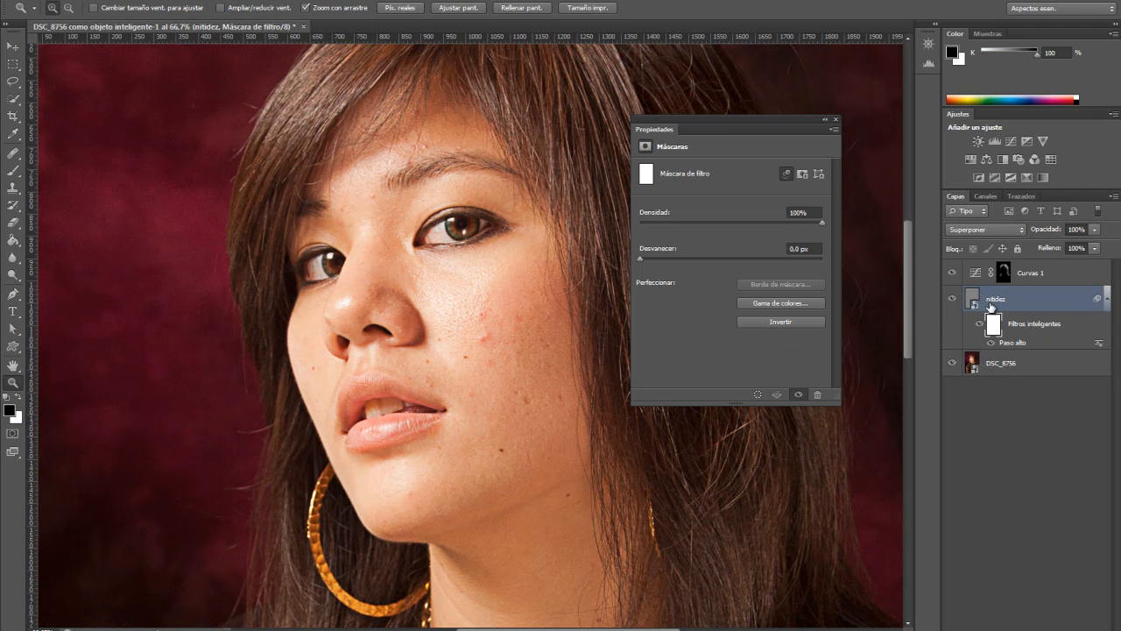
Undo the white layer mask added to the nitidez layer and add a black mask that hides the sharpening instead
{"action": "left_click", "coordinate": [994, 299]}
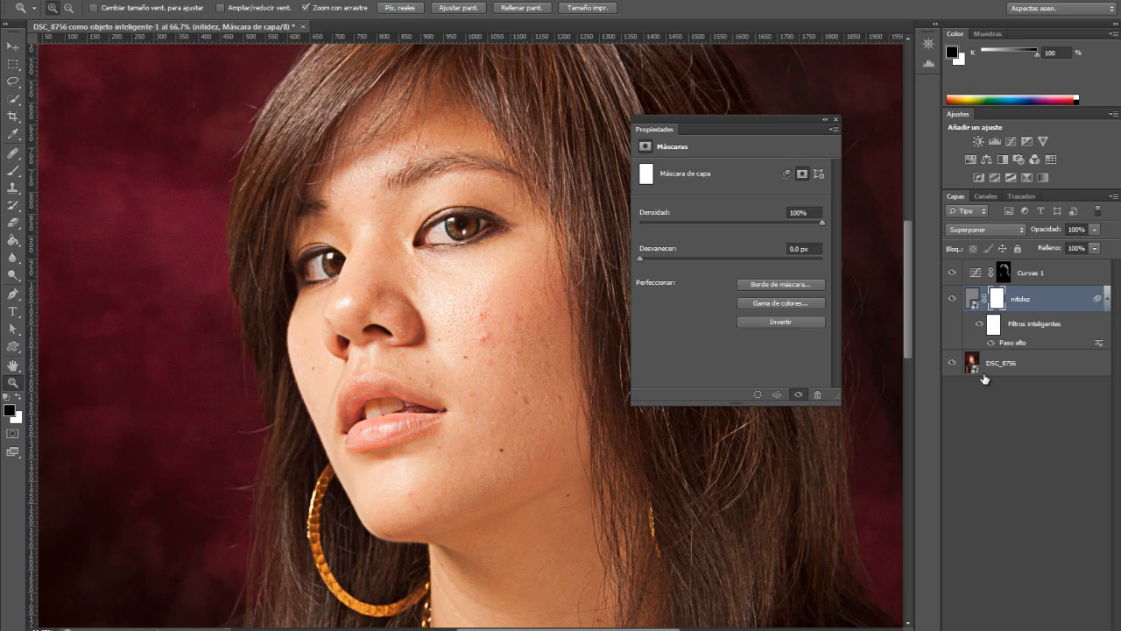
{"action": "key", "text": "ctrl+z"}
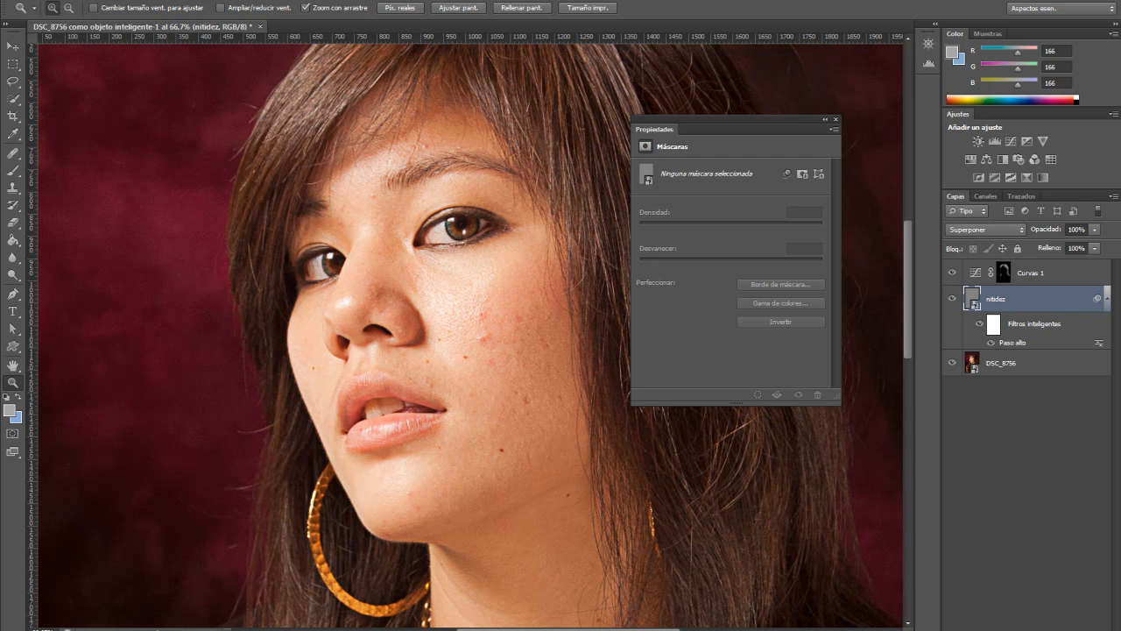
{"action": "left_click", "coordinate": [1012, 629], "text": "alt"}
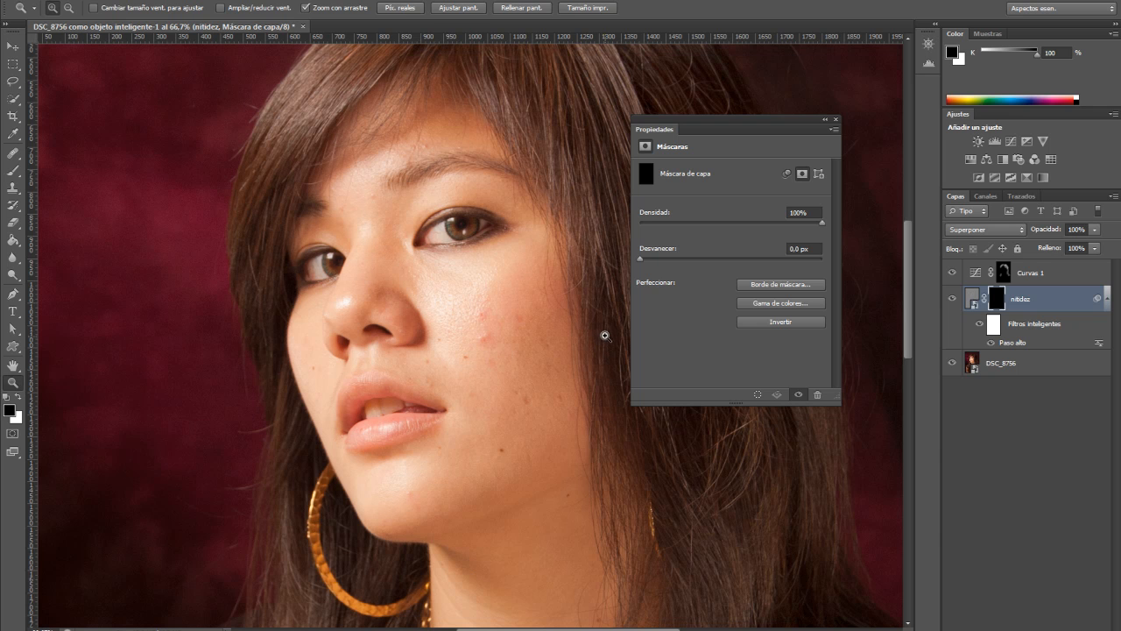
Paint white on the nitidez mask with the 298 px Brush at 30% opacity over the crown, fringe and long strands of hair
{"action": "left_click", "coordinate": [581, 251], "text": "alt"}
{"action": "left_click_drag", "start_coordinate": [580, 252], "coordinate": [464, 308]}
{"action": "left_click", "coordinate": [14, 171]}
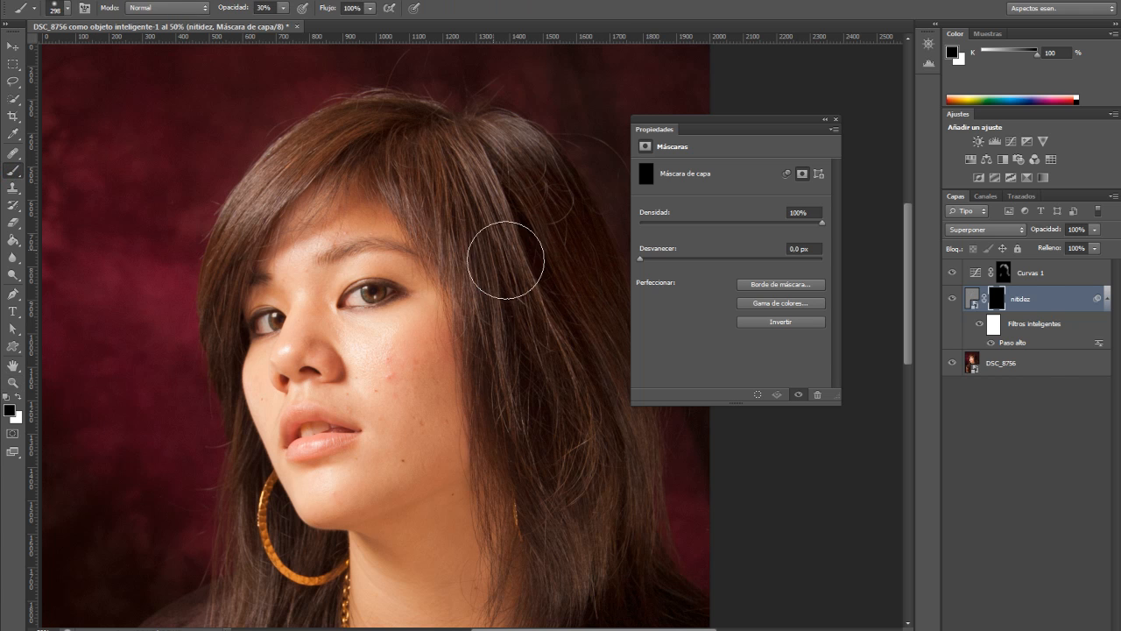
{"action": "left_click", "coordinate": [18, 399]}
{"action": "left_click", "coordinate": [430, 174]}
{"action": "left_click_drag", "start_coordinate": [490, 298], "coordinate": [513, 350]}
{"action": "mouse_move", "coordinate": [479, 171]}
{"action": "left_mouse_down"}
{"action": "mouse_move", "coordinate": [422, 140]}
{"action": "mouse_move", "coordinate": [371, 148]}
{"action": "left_mouse_up"}
{"action": "left_click_drag", "start_coordinate": [570, 218], "coordinate": [445, 142]}
{"action": "mouse_move", "coordinate": [605, 405]}
{"action": "left_mouse_down"}
{"action": "mouse_move", "coordinate": [491, 172]}
{"action": "mouse_move", "coordinate": [482, 211]}
{"action": "mouse_move", "coordinate": [437, 151]}
{"action": "mouse_move", "coordinate": [366, 144]}
{"action": "mouse_move", "coordinate": [278, 197]}
{"action": "mouse_move", "coordinate": [299, 184]}
{"action": "mouse_move", "coordinate": [406, 214]}
{"action": "mouse_move", "coordinate": [314, 164]}
{"action": "mouse_move", "coordinate": [261, 199]}
{"action": "mouse_move", "coordinate": [225, 275]}
{"action": "mouse_move", "coordinate": [232, 377]}
{"action": "mouse_move", "coordinate": [206, 261]}
{"action": "mouse_move", "coordinate": [246, 191]}
{"action": "mouse_move", "coordinate": [279, 187]}
{"action": "left_mouse_up"}
Reduce the Brush to 174 px and paint white on the nitidez mask over the remaining hair strands and the eye area
{"action": "right_click", "coordinate": [298, 184]}
{"action": "mouse_move", "coordinate": [218, 362]}
{"action": "left_mouse_down"}
{"action": "mouse_move", "coordinate": [219, 320]}
{"action": "mouse_move", "coordinate": [261, 216]}
{"action": "mouse_move", "coordinate": [344, 150]}
{"action": "mouse_move", "coordinate": [453, 152]}
{"action": "mouse_move", "coordinate": [558, 410]}
{"action": "mouse_move", "coordinate": [601, 462]}
{"action": "left_mouse_up"}
{"action": "mouse_move", "coordinate": [602, 461]}
{"action": "left_mouse_down"}
{"action": "mouse_move", "coordinate": [605, 413]}
{"action": "mouse_move", "coordinate": [576, 290]}
{"action": "mouse_move", "coordinate": [510, 140]}
{"action": "left_mouse_up"}
{"action": "mouse_move", "coordinate": [387, 292]}
{"action": "left_mouse_down"}
{"action": "mouse_move", "coordinate": [348, 301]}
{"action": "mouse_move", "coordinate": [386, 295]}
{"action": "left_mouse_up"}
{"action": "mouse_move", "coordinate": [421, 260]}
{"action": "left_mouse_down"}
{"action": "mouse_move", "coordinate": [357, 245]}
{"action": "mouse_move", "coordinate": [322, 257]}
{"action": "left_mouse_up"}
{"action": "mouse_move", "coordinate": [266, 280]}
{"action": "left_mouse_down"}
{"action": "mouse_move", "coordinate": [242, 280]}
{"action": "mouse_move", "coordinate": [287, 280]}
{"action": "left_mouse_up"}
Reduce the Brush to 98 px and paint white on the nitidez mask over the lips, nostrils and hoop earring
{"action": "right_click", "coordinate": [287, 291]}
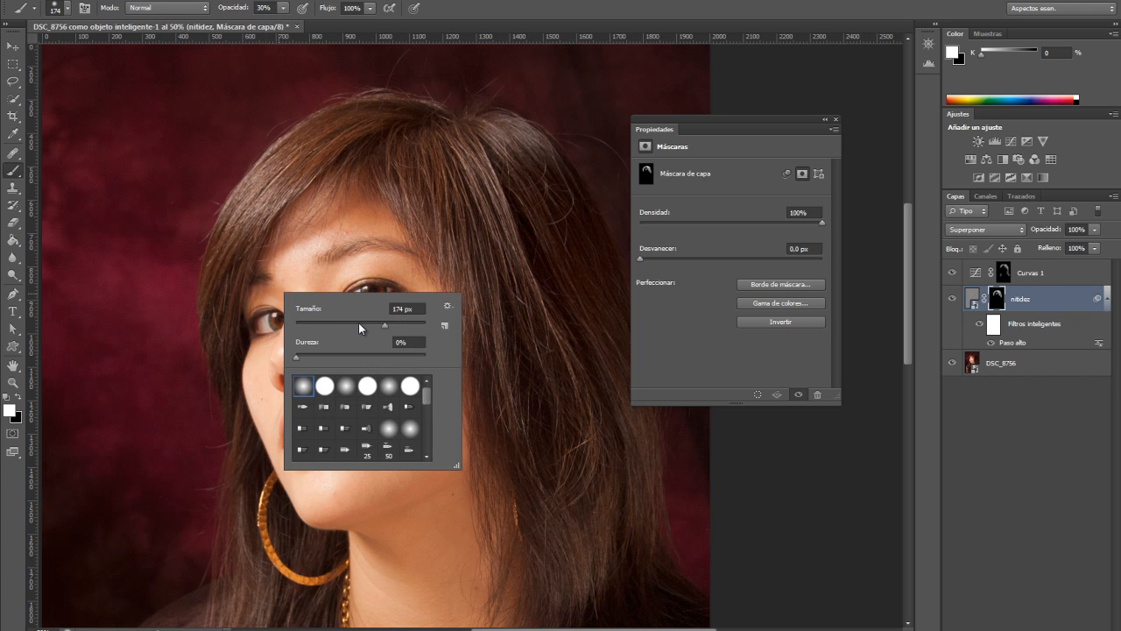
{"action": "left_click", "coordinate": [358, 322]}
{"action": "key", "text": "Return"}
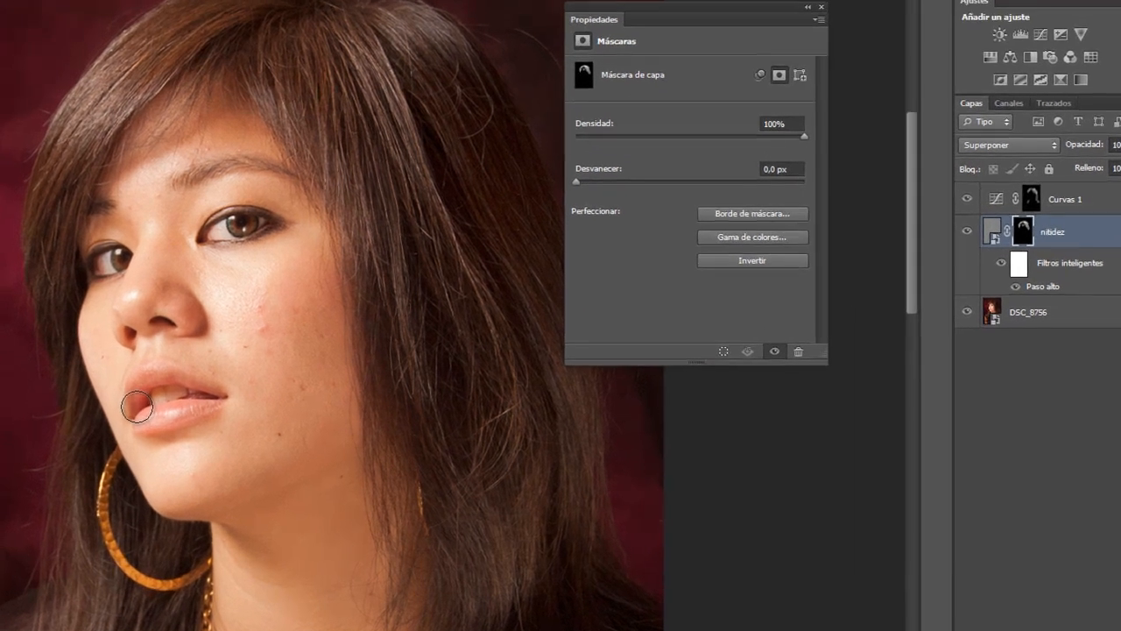
{"action": "left_click", "coordinate": [207, 402]}
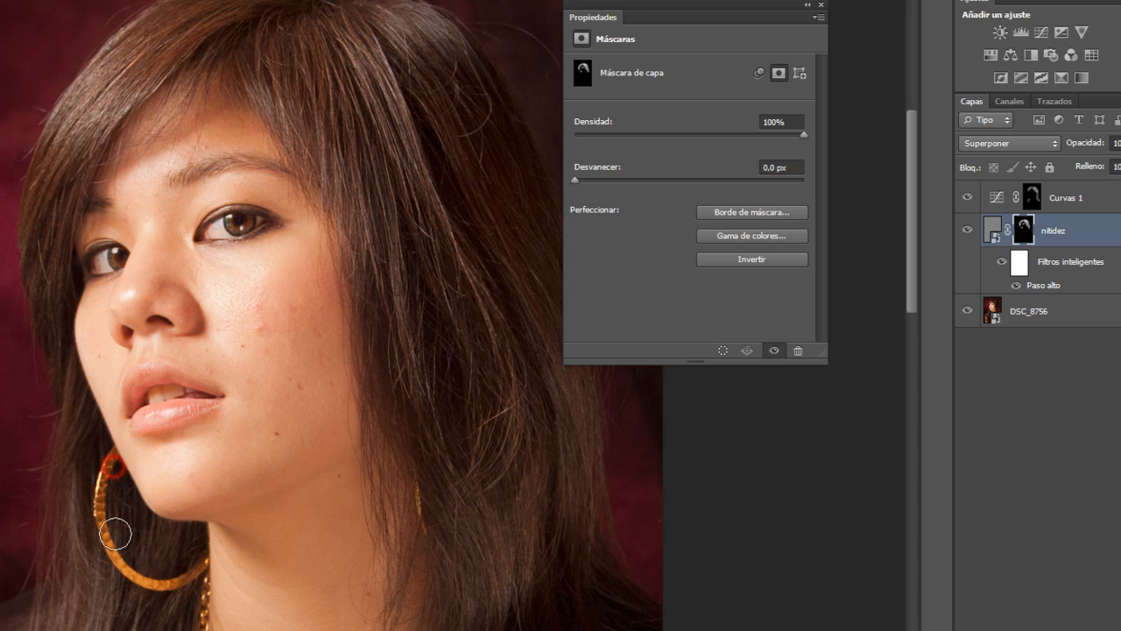
{"action": "left_click", "coordinate": [498, 405]}
{"action": "left_click", "coordinate": [268, 57]}
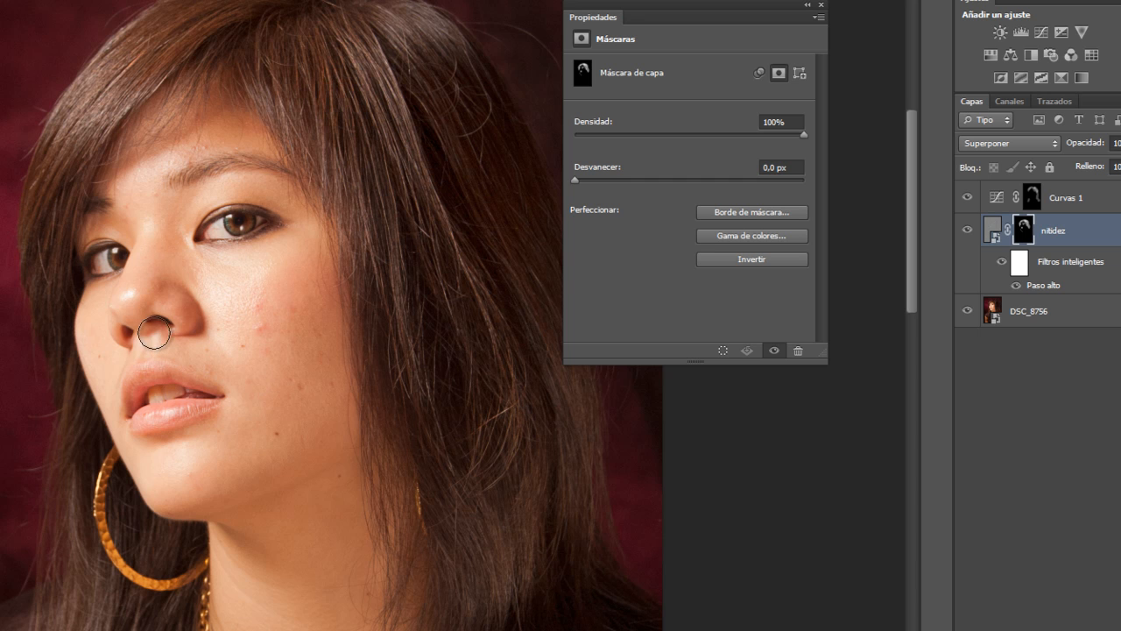
{"action": "mouse_move", "coordinate": [165, 328]}
{"action": "left_mouse_down"}
{"action": "mouse_move", "coordinate": [124, 338]}
{"action": "mouse_move", "coordinate": [123, 326]}
{"action": "mouse_move", "coordinate": [178, 325]}
{"action": "mouse_move", "coordinate": [129, 337]}
{"action": "mouse_move", "coordinate": [138, 325]}
{"action": "left_mouse_up"}
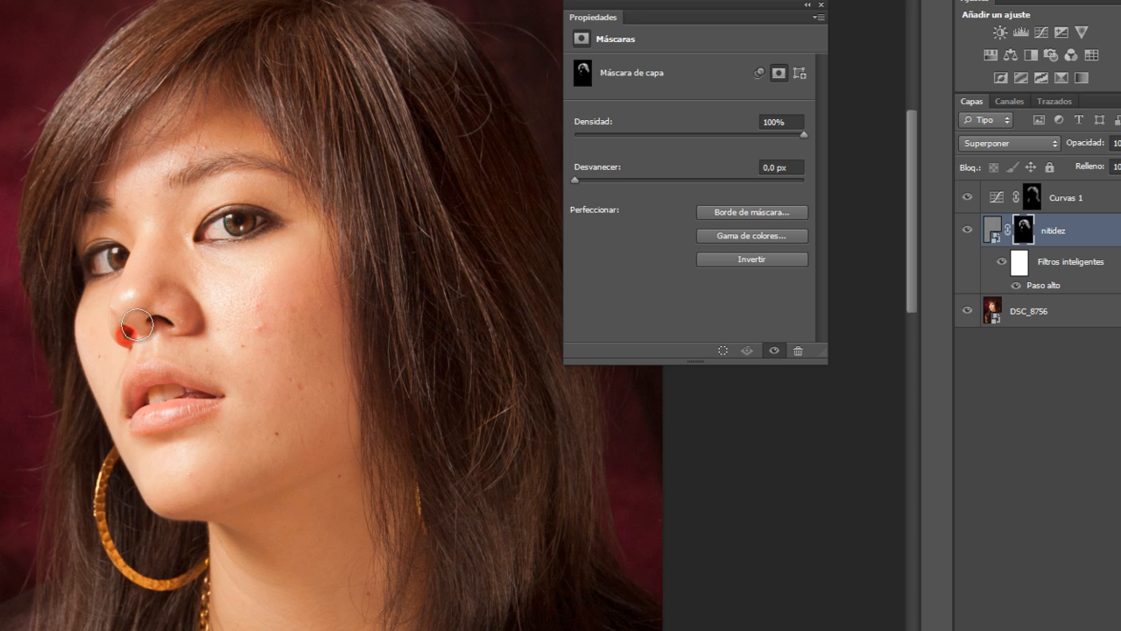
{"action": "left_click_drag", "start_coordinate": [193, 385], "coordinate": [146, 408]}
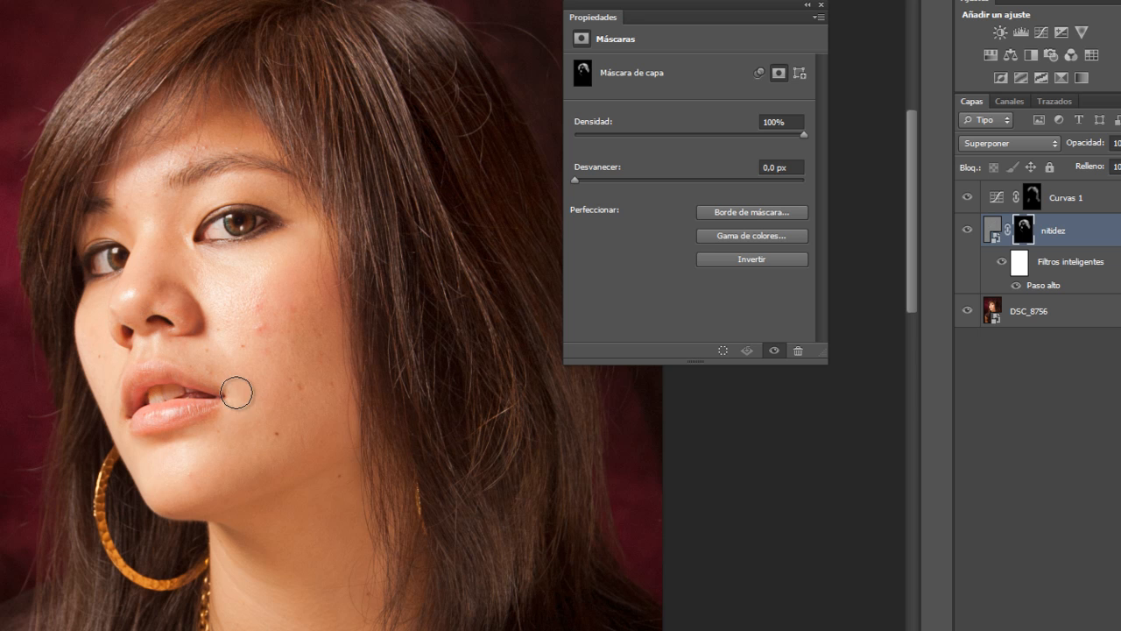
Paint white on the nitidez mask over the lower hair strands and the area around the bottom of the earring
{"action": "key", "text": "space"}
{"action": "left_click_drag", "start_coordinate": [283, 430], "coordinate": [294, 111]}
{"action": "mouse_move", "coordinate": [131, 300]}
{"action": "left_mouse_down"}
{"action": "mouse_move", "coordinate": [75, 423]}
{"action": "mouse_move", "coordinate": [86, 483]}
{"action": "left_mouse_up"}
{"action": "mouse_move", "coordinate": [150, 237]}
{"action": "left_mouse_down"}
{"action": "mouse_move", "coordinate": [102, 126]}
{"action": "mouse_move", "coordinate": [98, 191]}
{"action": "mouse_move", "coordinate": [187, 235]}
{"action": "left_mouse_up"}
{"action": "mouse_move", "coordinate": [327, 300]}
{"action": "left_mouse_down"}
{"action": "mouse_move", "coordinate": [292, 464]}
{"action": "mouse_move", "coordinate": [296, 506]}
{"action": "left_mouse_up"}
{"action": "mouse_move", "coordinate": [599, 495]}
{"action": "left_mouse_down"}
{"action": "mouse_move", "coordinate": [510, 68]}
{"action": "mouse_move", "coordinate": [498, 75]}
{"action": "mouse_move", "coordinate": [550, 280]}
{"action": "mouse_move", "coordinate": [592, 183]}
{"action": "mouse_move", "coordinate": [623, 408]}
{"action": "mouse_move", "coordinate": [595, 500]}
{"action": "mouse_move", "coordinate": [598, 408]}
{"action": "left_mouse_up"}
{"action": "key", "text": "space"}
{"action": "left_click_drag", "start_coordinate": [480, 157], "coordinate": [438, 395]}
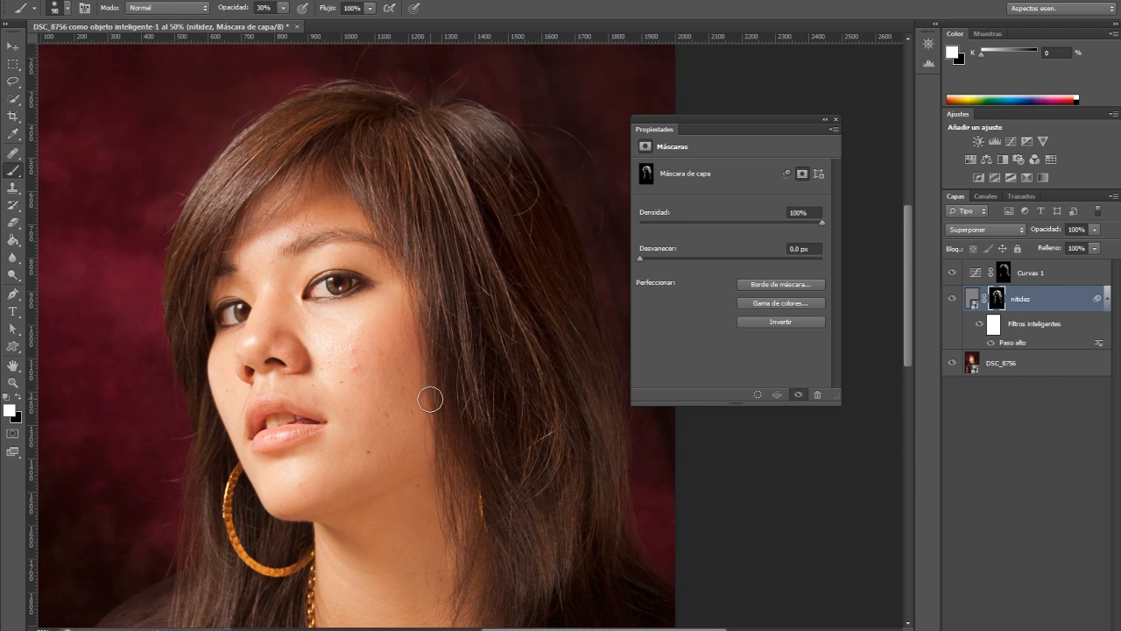
Zoom out to 25% to check the selective sharpening across the whole portrait
{"action": "left_click", "coordinate": [13, 382]}
{"action": "left_click", "coordinate": [393, 329], "text": "alt"}
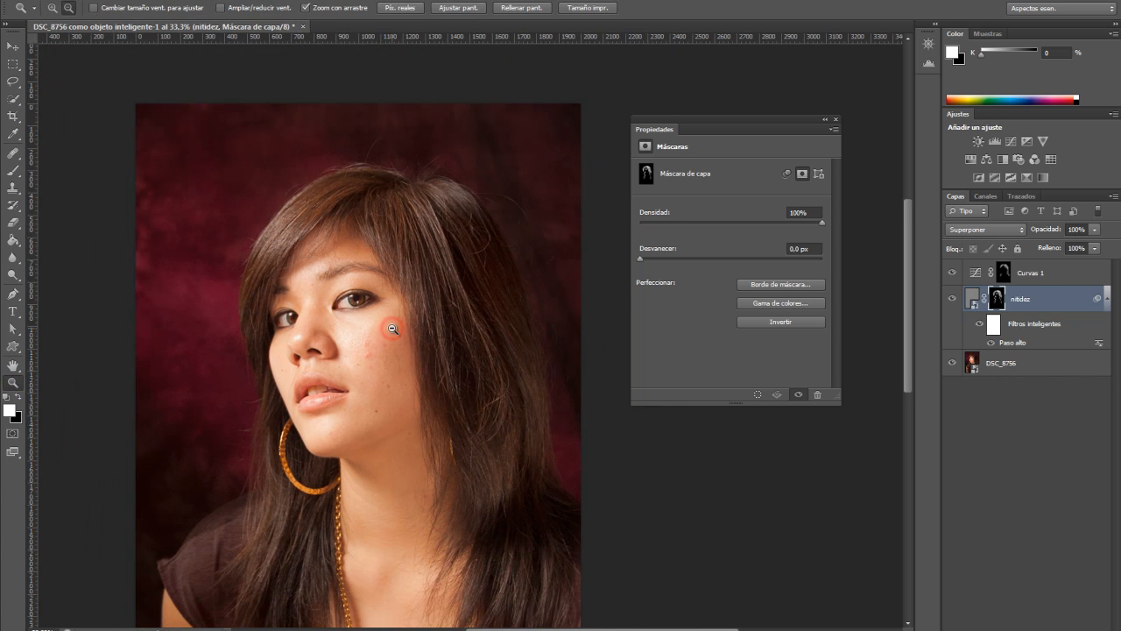
{"action": "left_click", "coordinate": [393, 328], "text": "alt"}
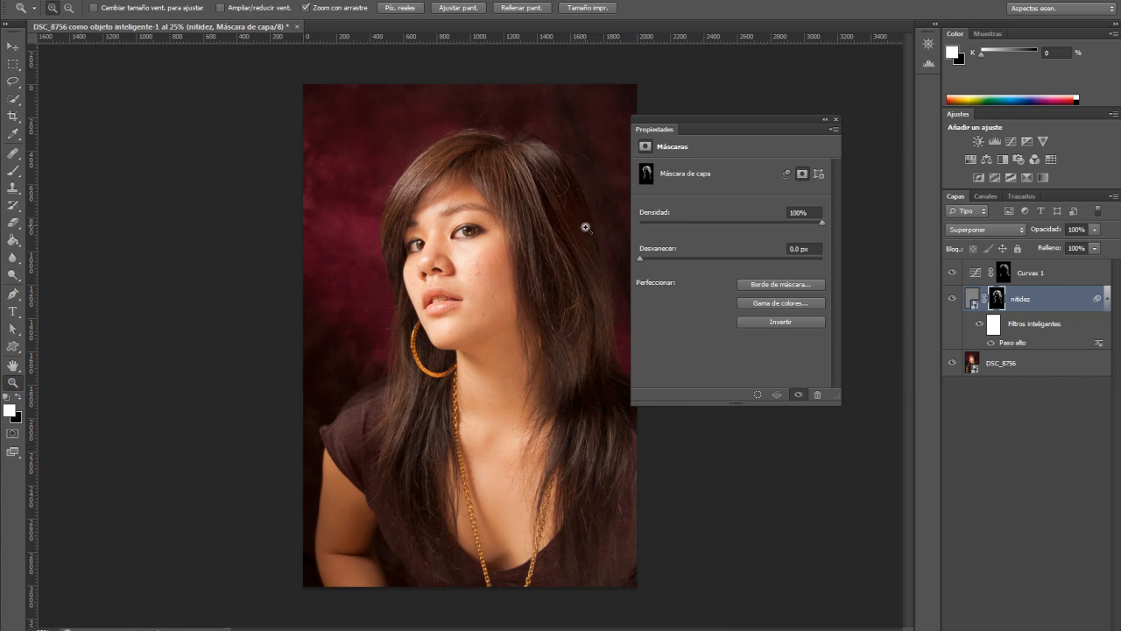